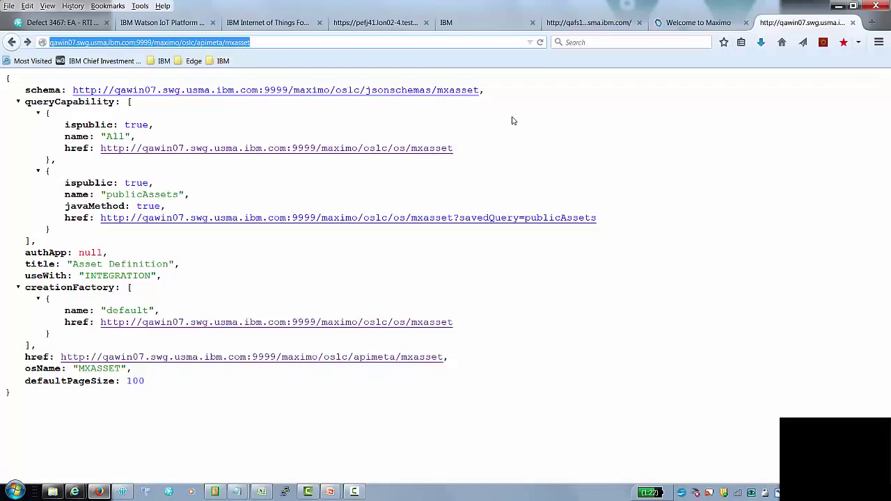
Sign in to Maximo on its login page, then return to the mxasset API metadata
key("ctrl+Page_Up")
left_click(545, 282)
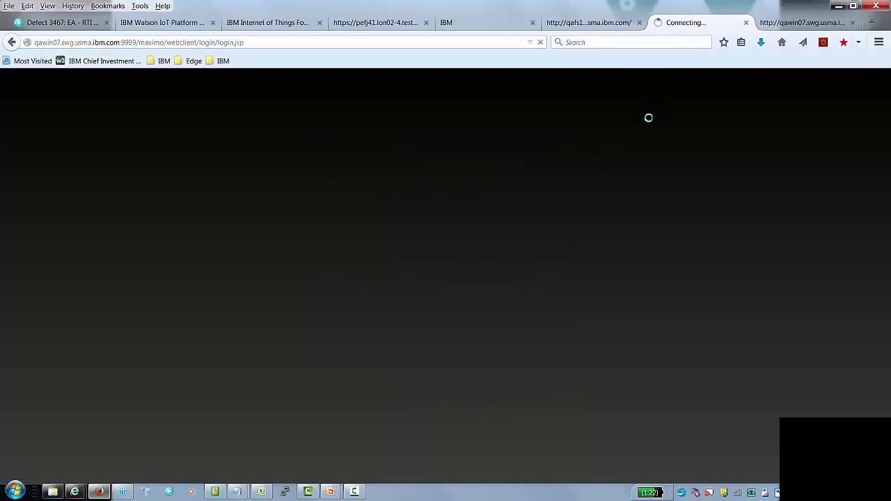
left_click(790, 27)
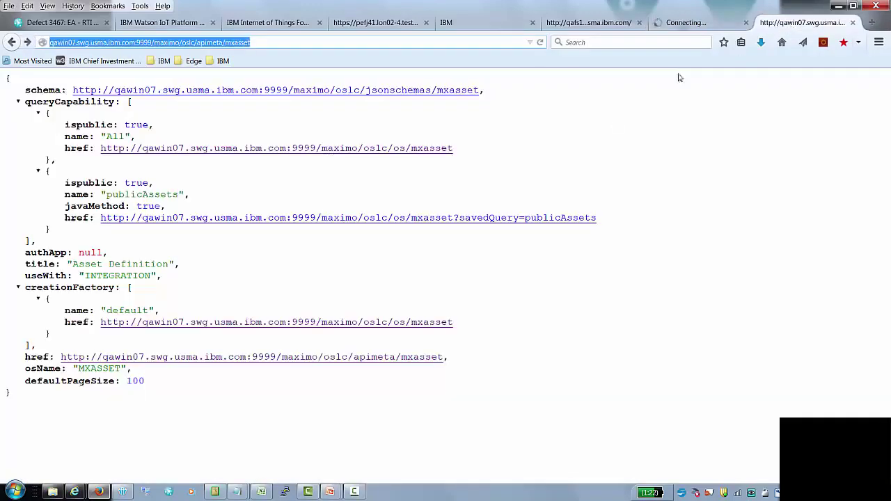
left_click(561, 135)
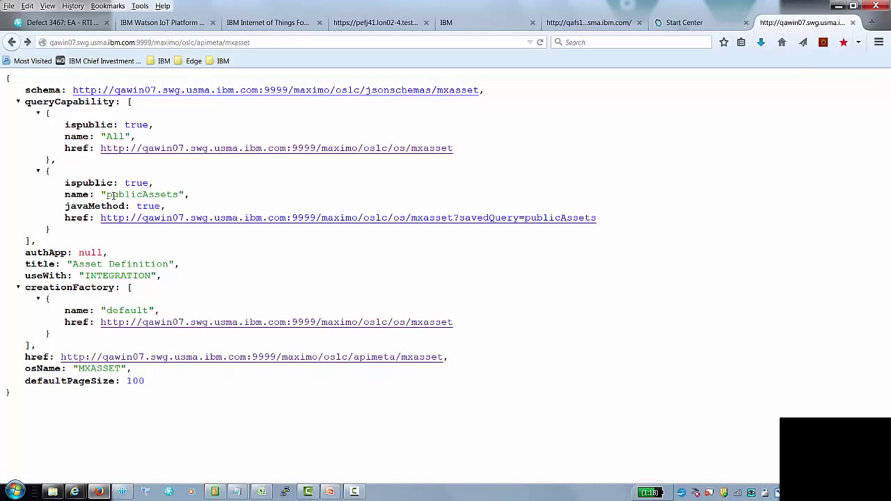
Examine the publicAssets query name and open the mxasset collection linked under the "All" query capability
left_click_drag(106, 194, 179, 194)
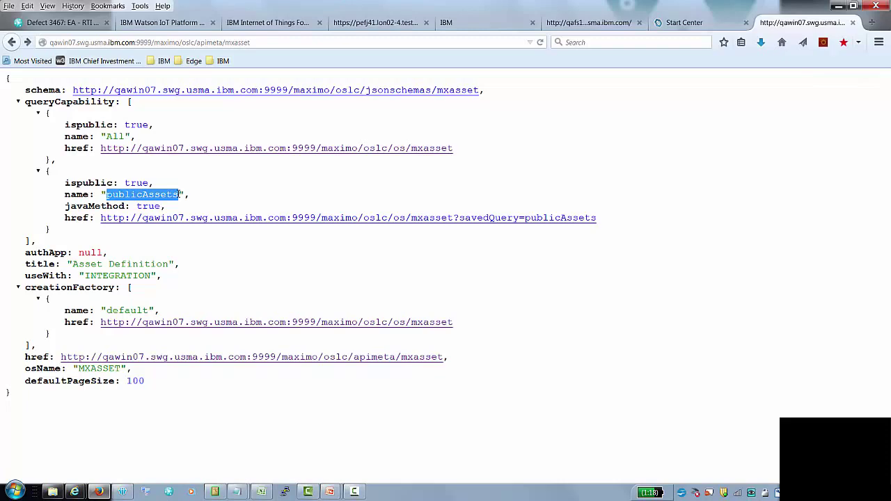
left_click(273, 184)
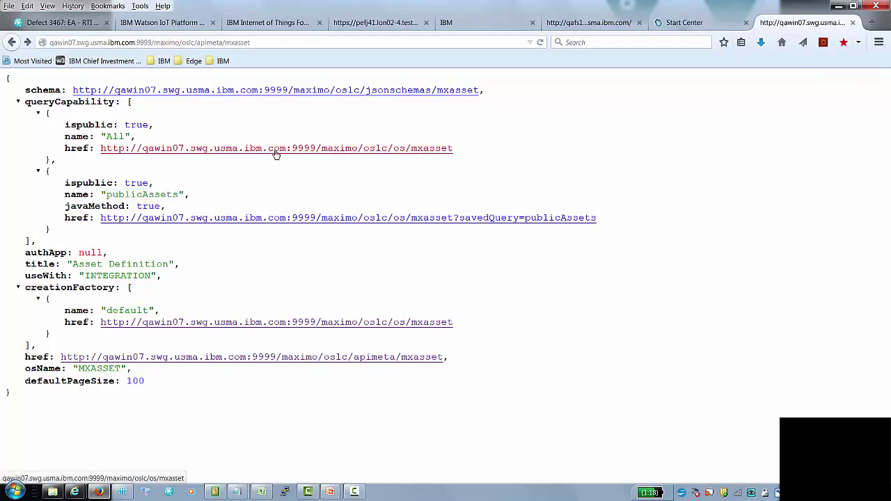
left_click(276, 154)
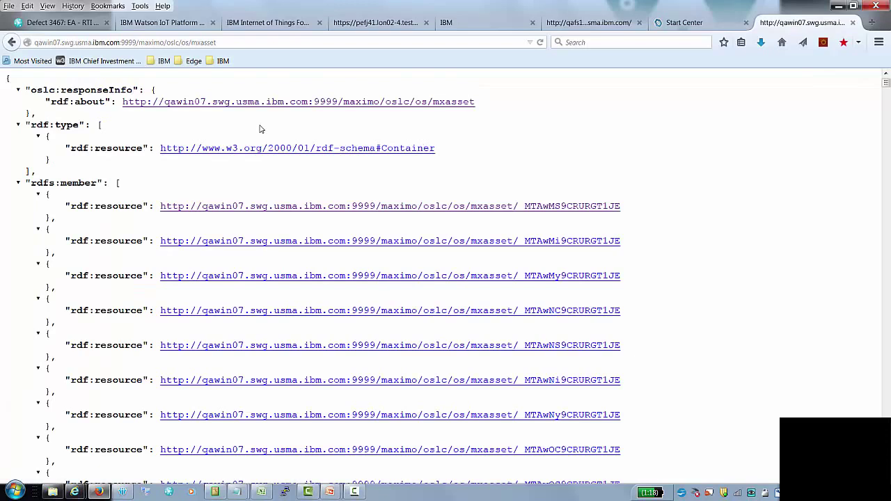
Request the mxasset collection with the query parameter lean=1 added to its URL
left_click(233, 41)
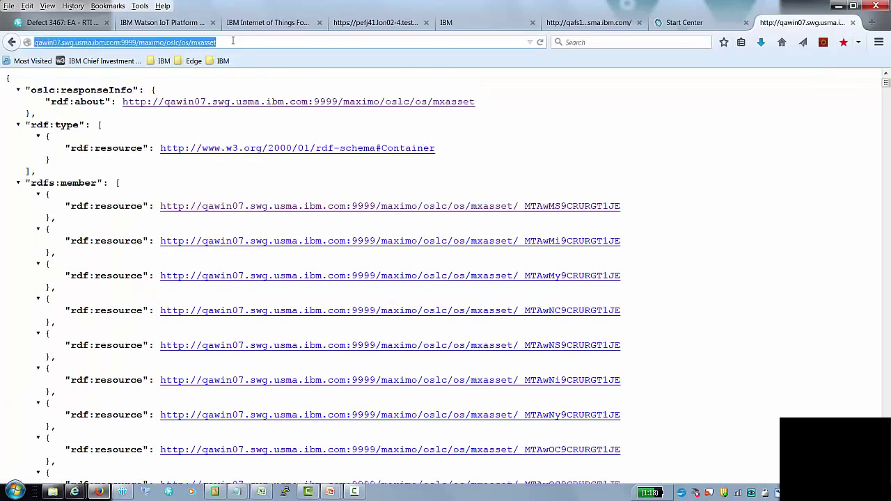
left_click(232, 41)
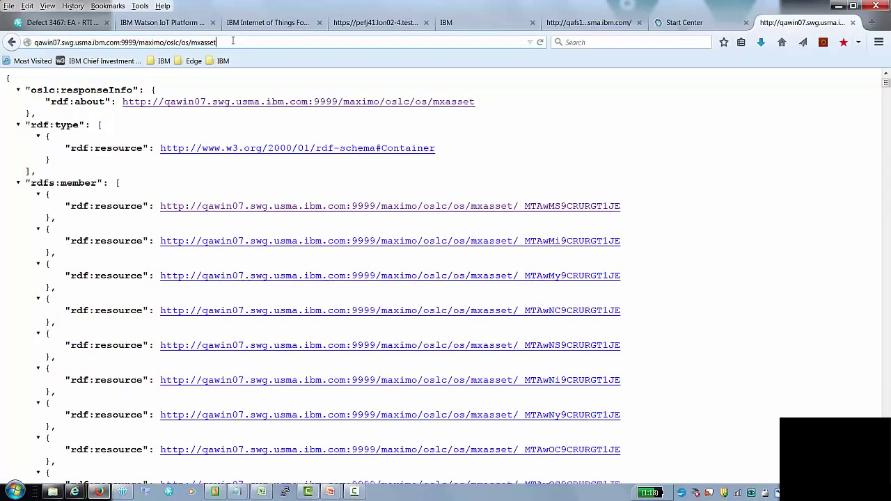
type("?lean")
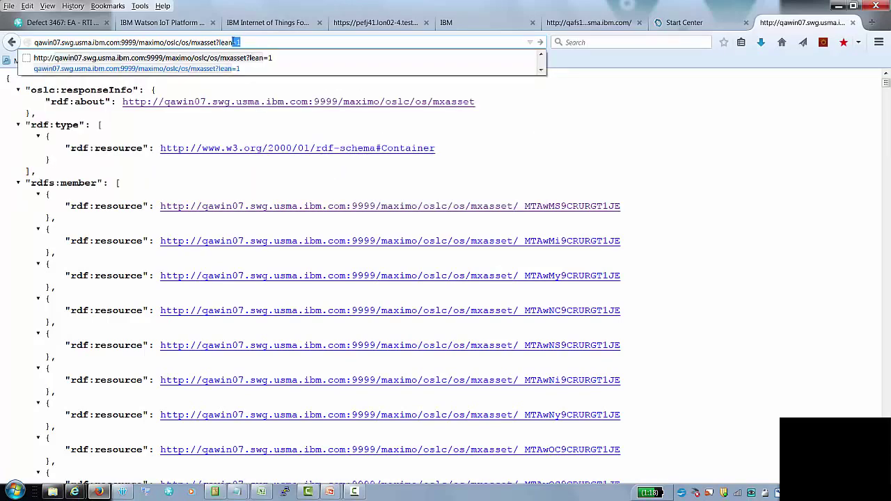
type("=1")
key("Return")
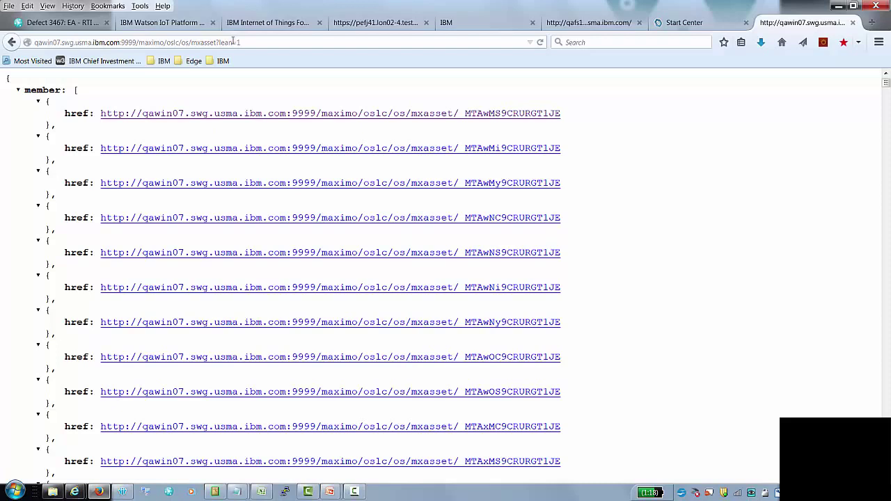
Remove the lean parameter from the mxasset URL, keeping the question mark, and reload the collection
left_click(241, 43)
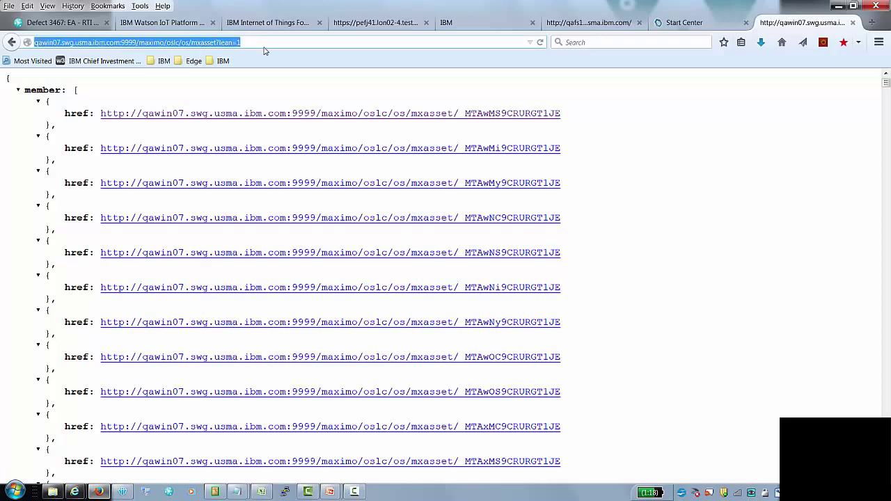
key("End")
key("BackSpace")
key("BackSpace")
key("BackSpace")
key("BackSpace")
key("BackSpace")
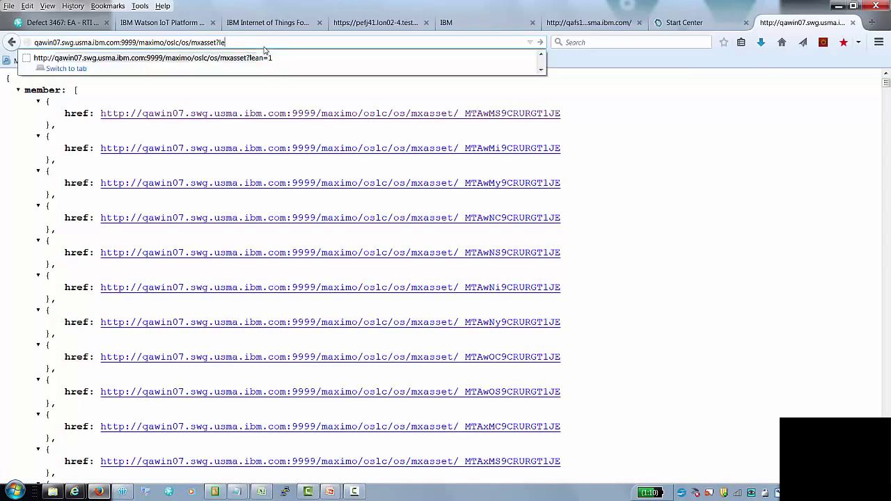
key("BackSpace")
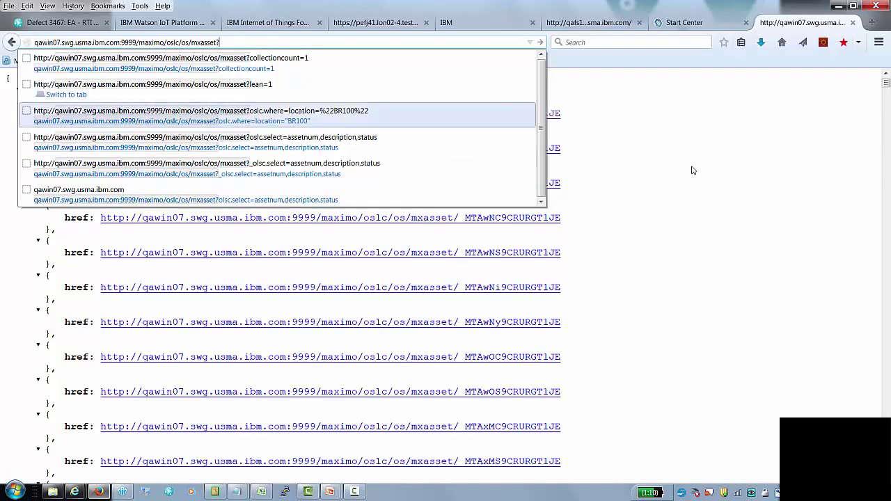
key("Return")
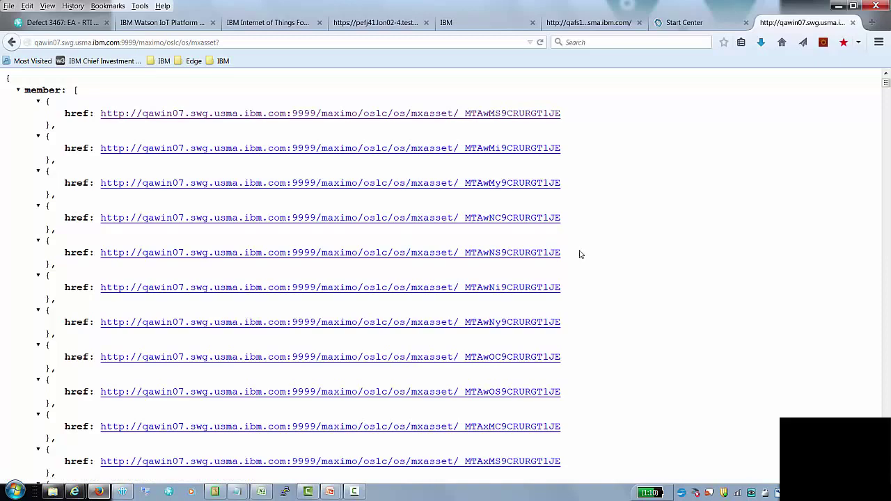
Request the mxasset collection with the query parameter collectioncount=1
scroll(581, 251, "down", 2)
left_click(256, 42)
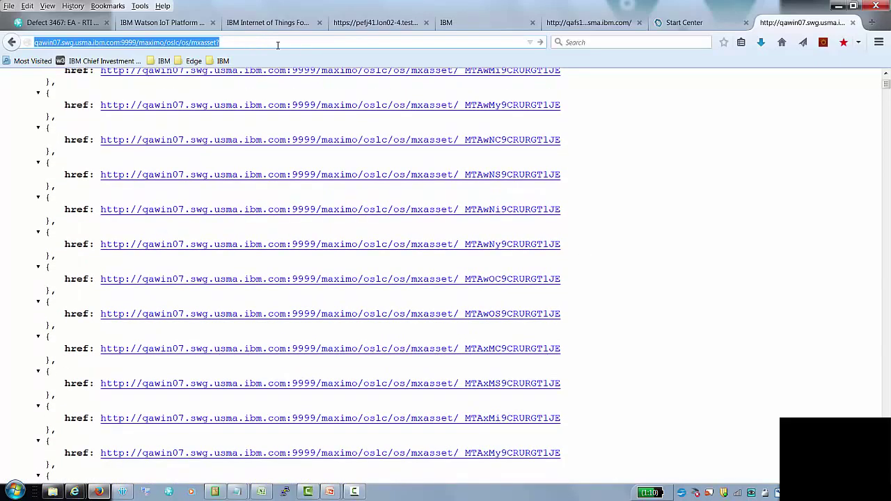
key("End")
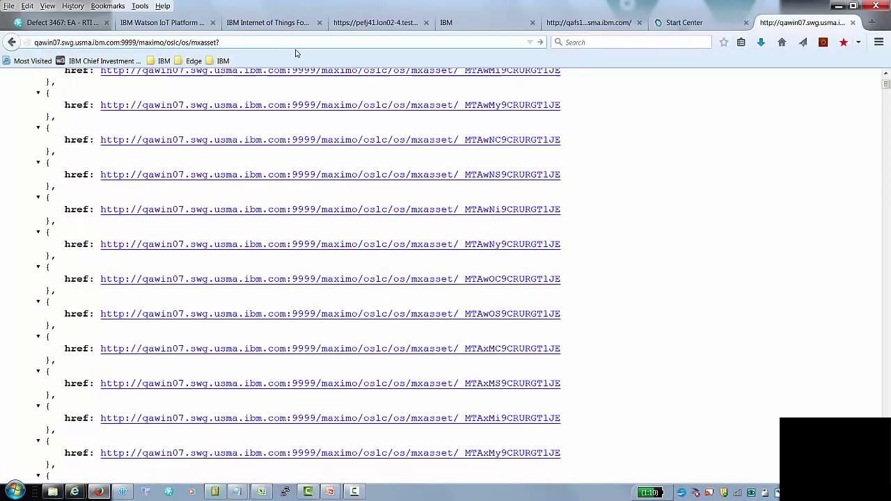
type("collectioncount=1")
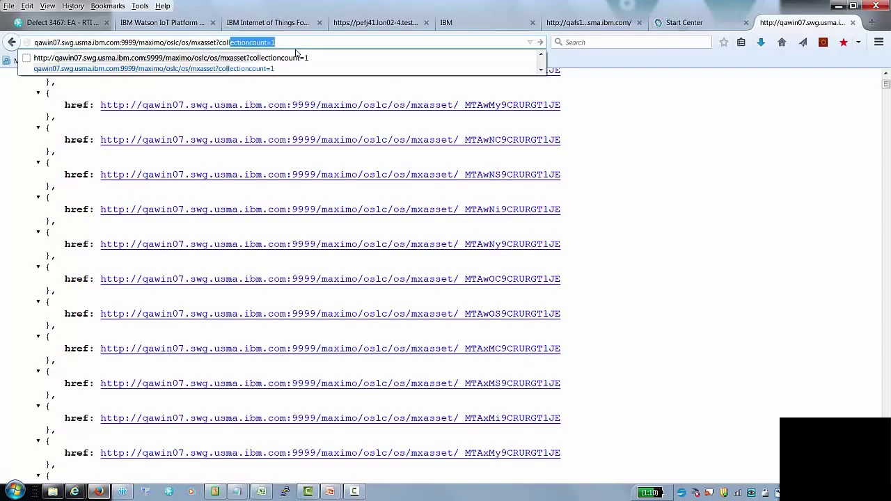
key("Return")
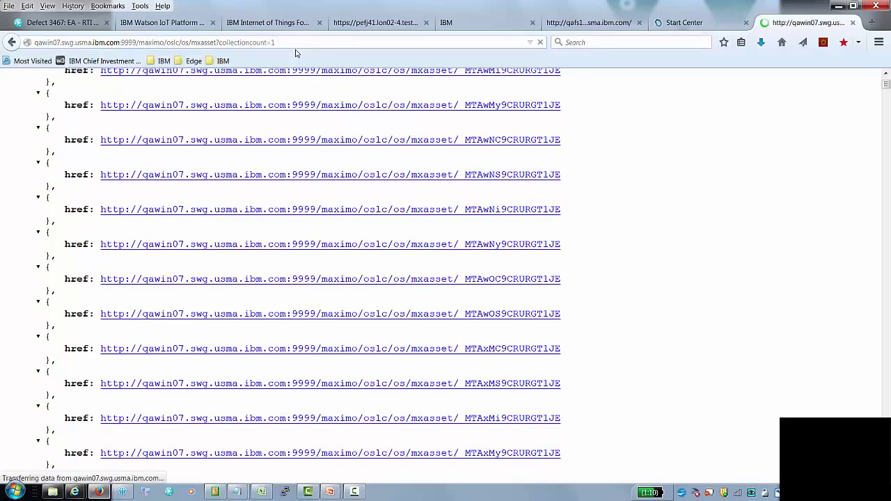
Examine totalCount in the responseInfo section at the end of the JSON, then return to the start
scroll(886, 87, "down", 10)
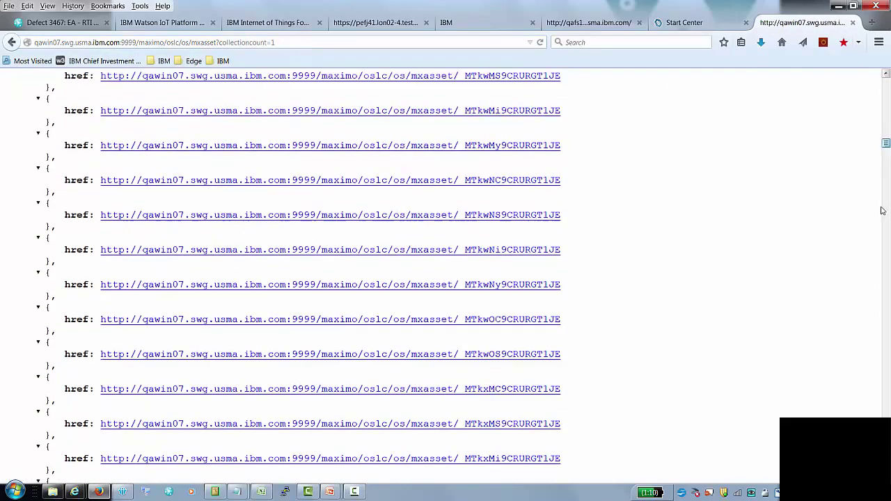
scroll(885, 76, "down", 3)
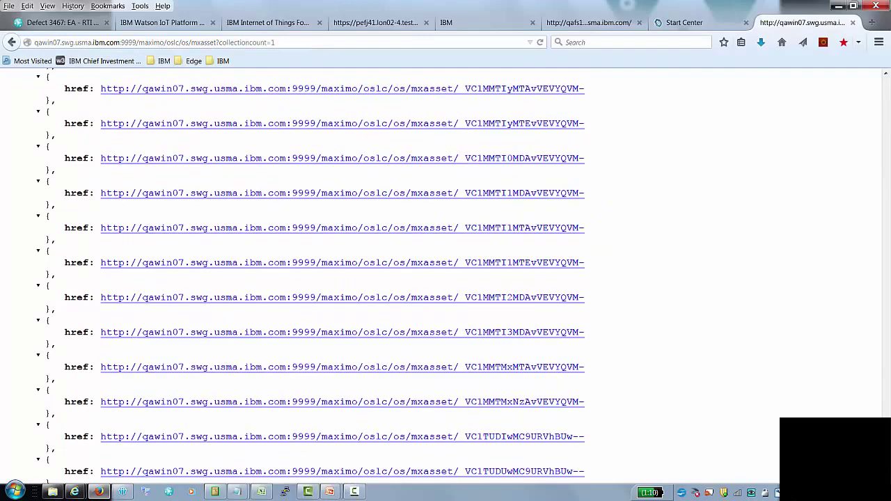
scroll(885, 77, "down", 5)
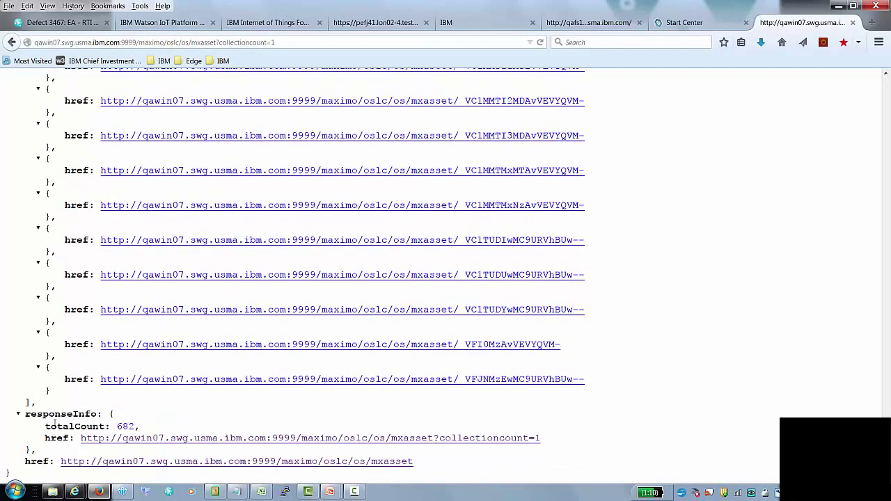
left_click_drag(44, 426, 152, 433)
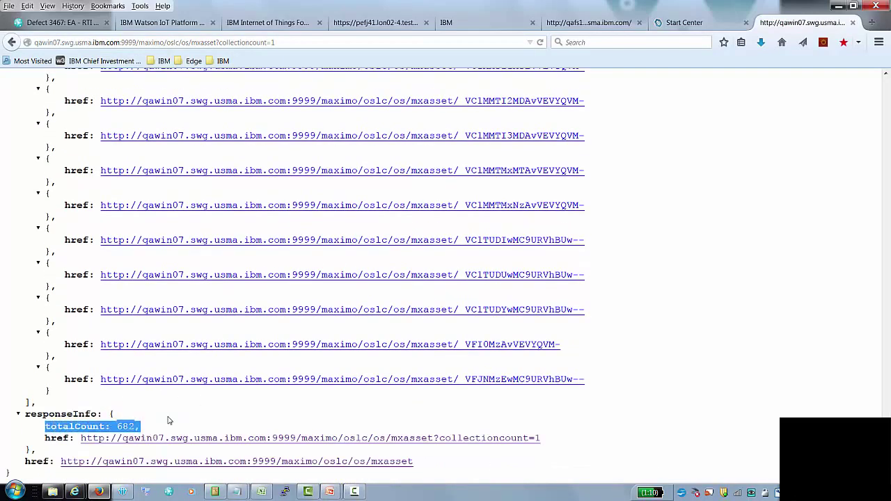
left_click(729, 325)
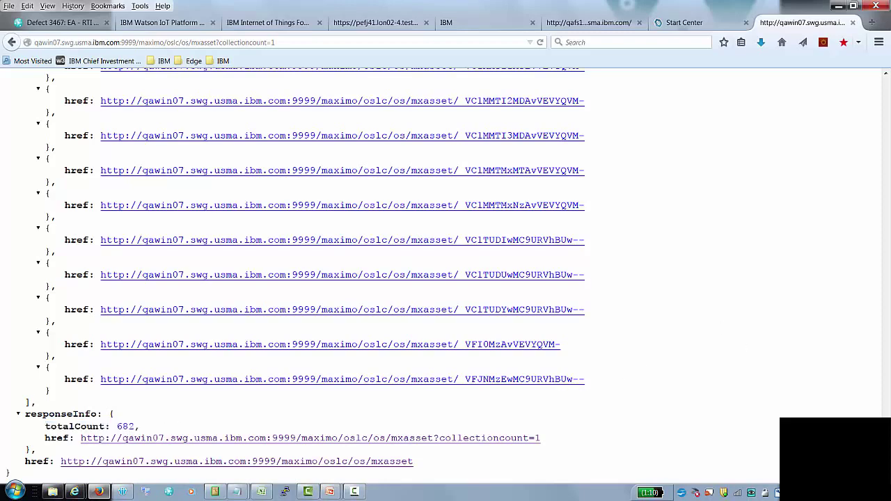
key("Home")
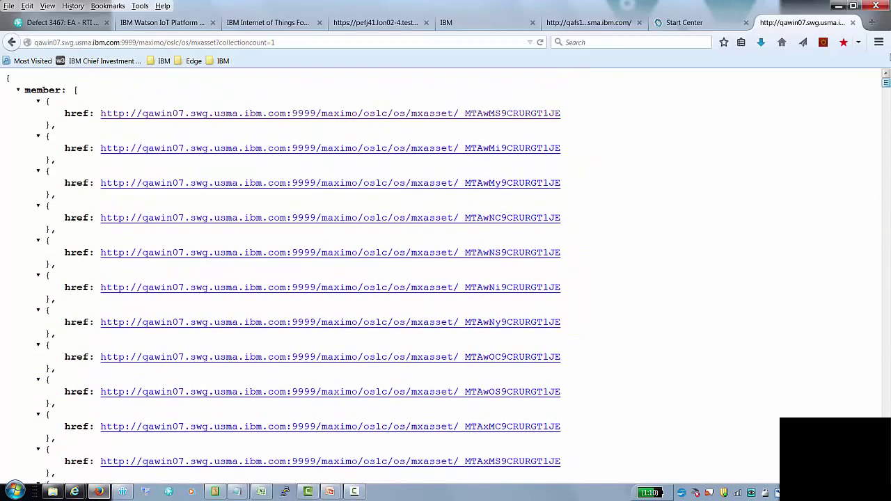
Replace the collectioncount parameter with oslc.where=status=OPERATING and submit the mxasset query
left_click(300, 47)
left_click(300, 50)
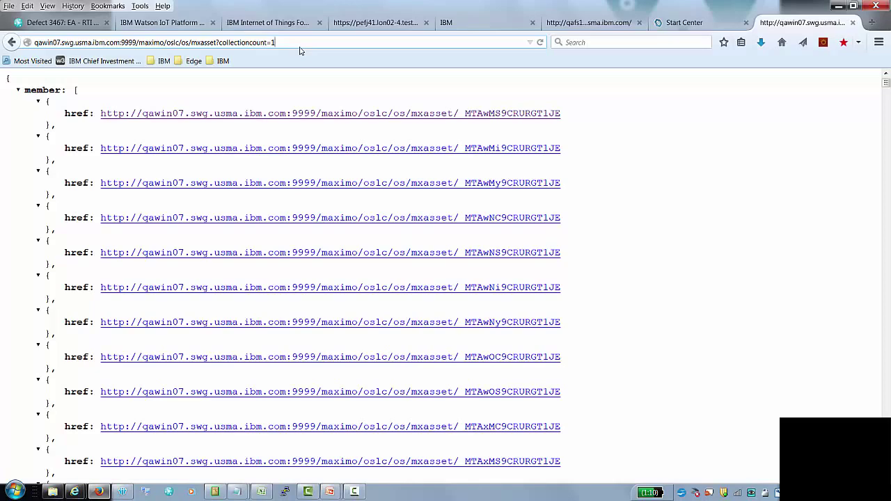
key("BackSpace")
key("BackSpace")
key("BackSpace")
key("BackSpace")
key("BackSpace")
key("BackSpace")
key("BackSpace")
key("BackSpace")
key("BackSpace")
key("BackSpace")
key("BackSpace")
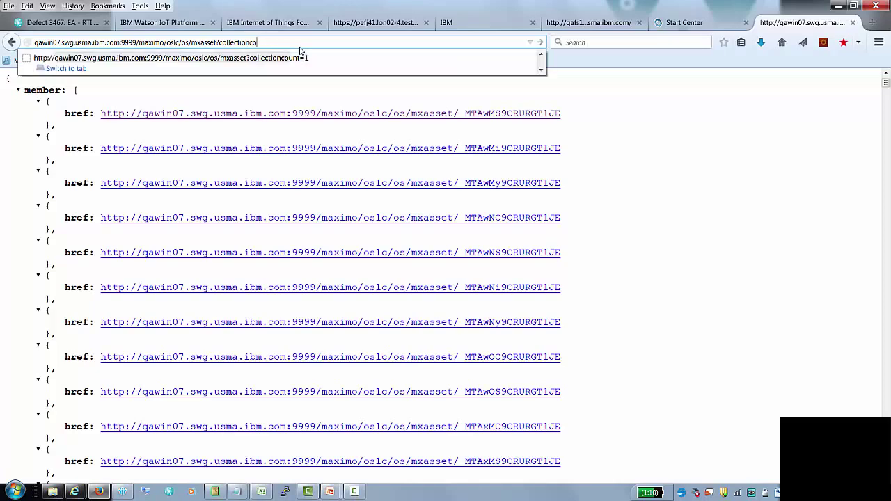
key("BackSpace")
key("BackSpace")
key("BackSpace")
key("BackSpace")
key("BackSpace")
key("BackSpace")
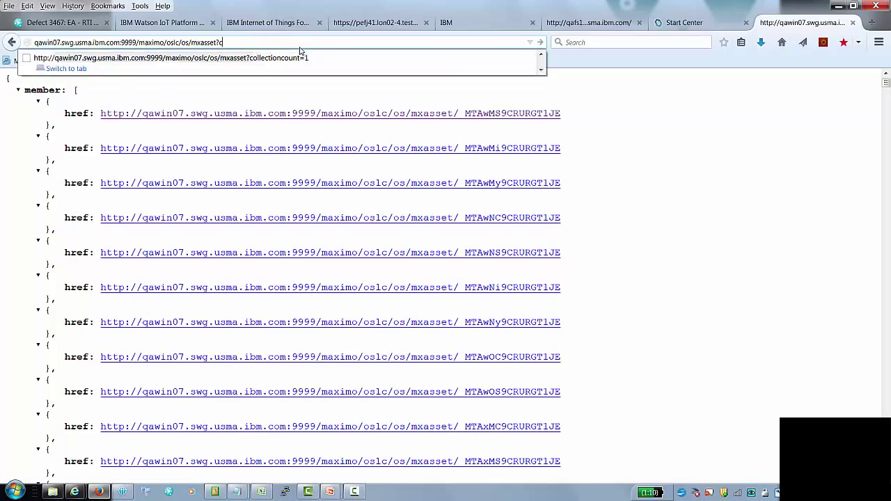
type("oslc.wher")
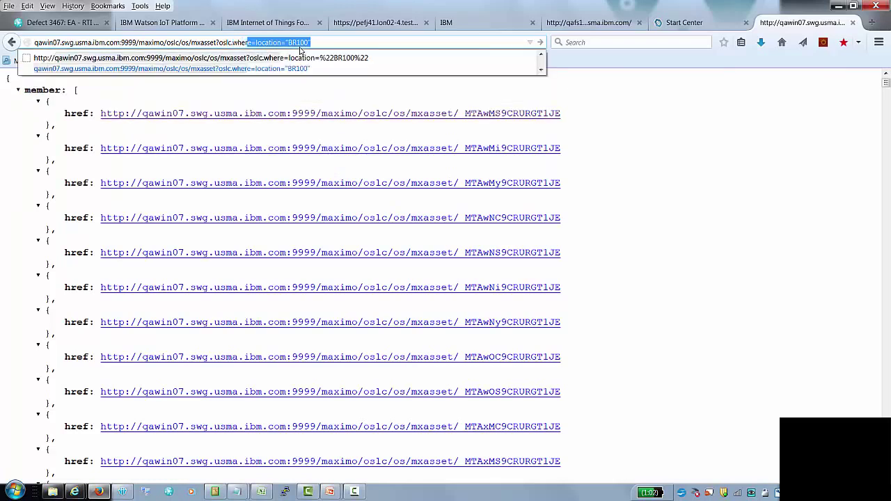
type("e=status")
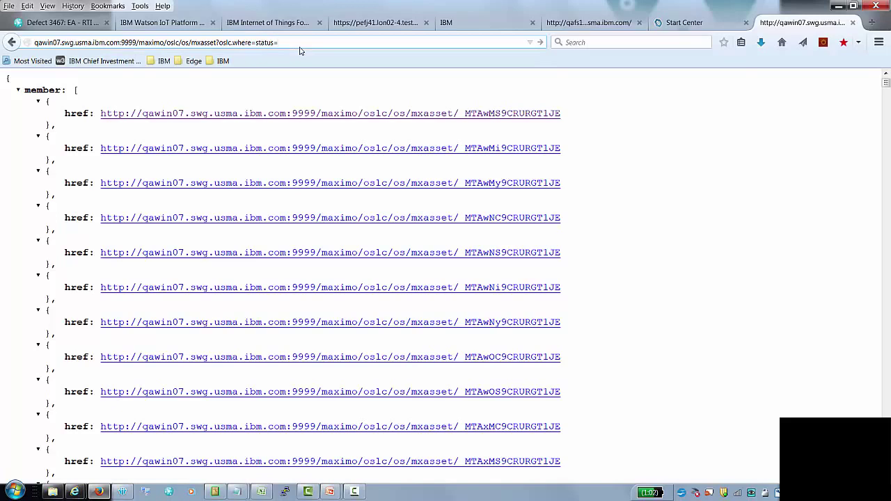
type("=OPERATING")
key("Return")
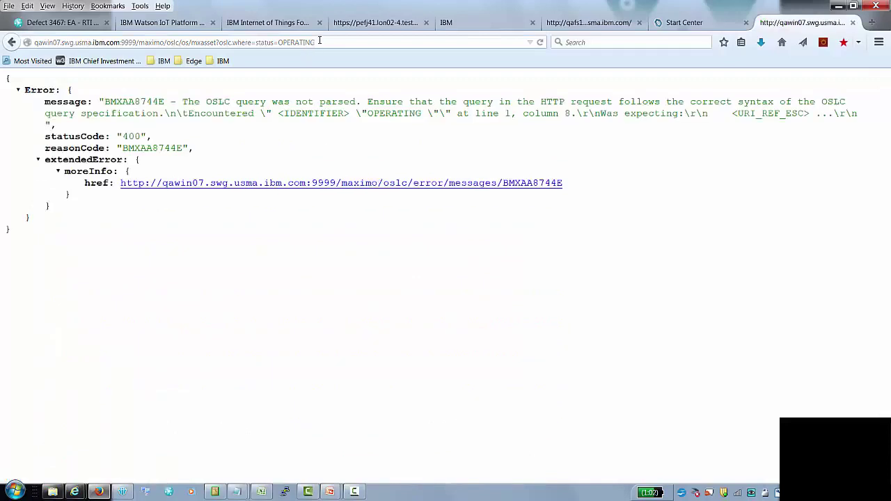
Enclose the OPERATING value in double quotes in the oslc.where clause and resubmit the query
left_click(320, 41)
left_click(320, 40)
type("\"")
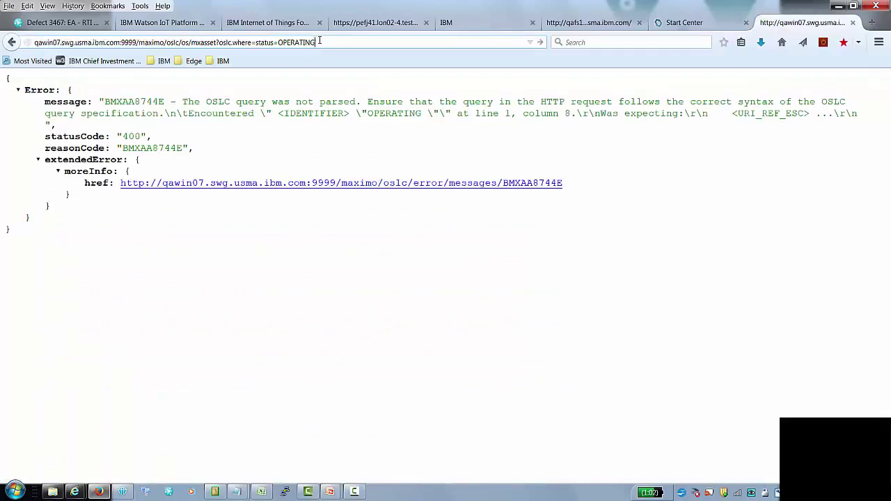
key("Left")
key("Left")
key("Left")
key("Left")
key("Left")
key("Left")
key("Left")
key("Left")
key("Left")
key("Left")
key("Left")
key("Left")
key("Left")
key("Left")
key("Left")
key("Left")
type("\"")
key("Return")
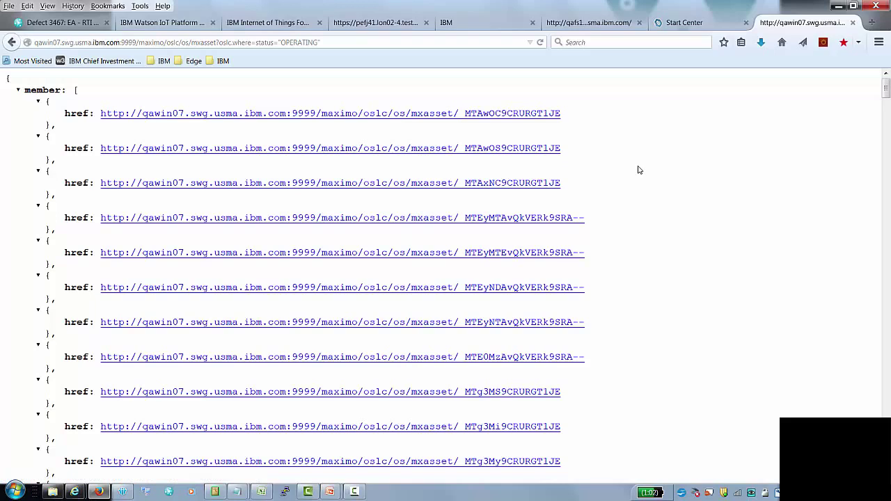
Open the first asset in the filtered collection, check its status field, and return to the collection
left_click(341, 115)
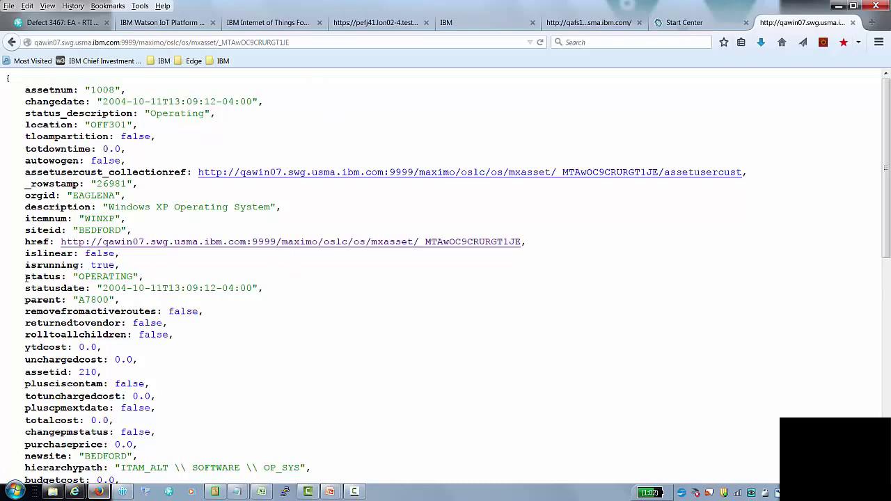
left_click_drag(26, 276, 145, 278)
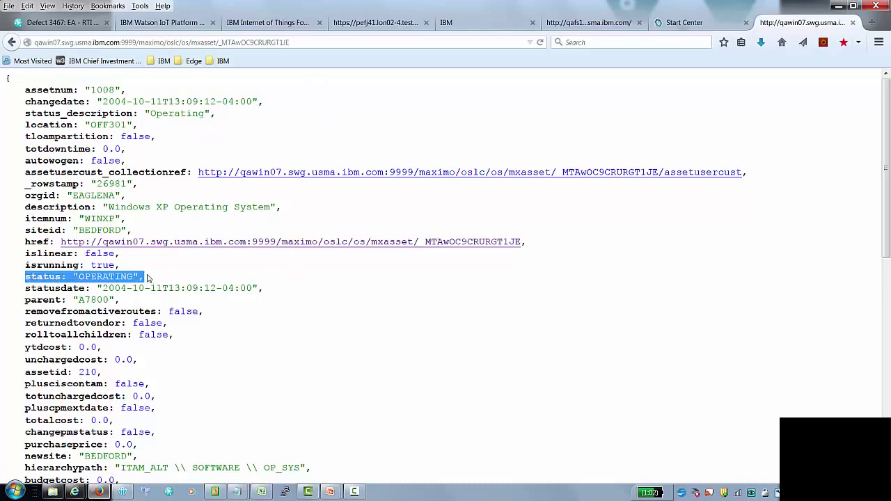
left_click(315, 302)
left_click(12, 43)
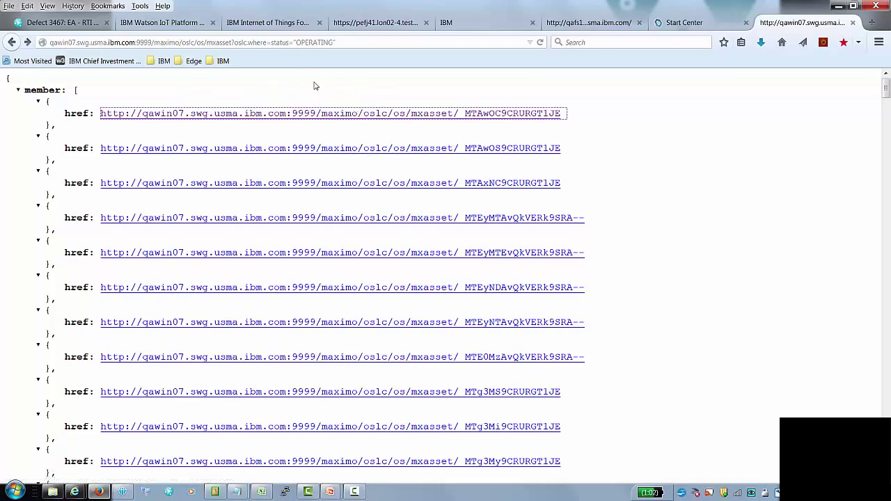
Append &oslc.select=assetnum, location, status, description to the filtered mxasset query and submit it
left_click(349, 42)
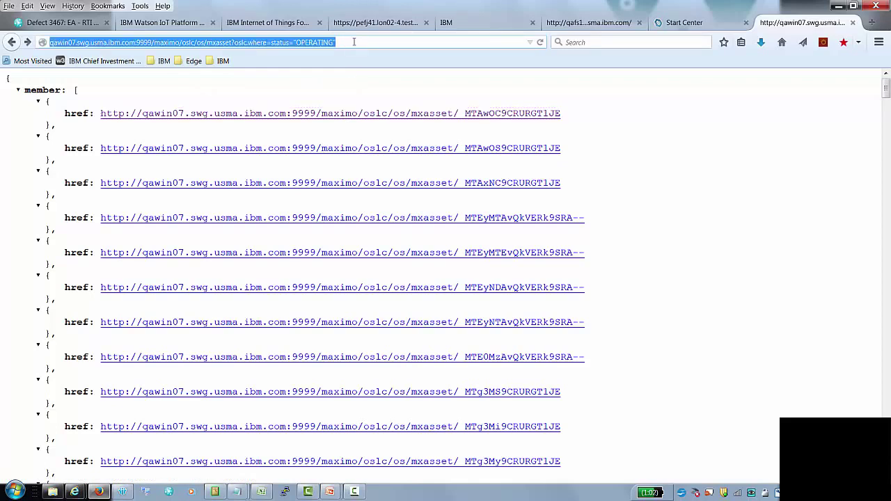
left_click(357, 42)
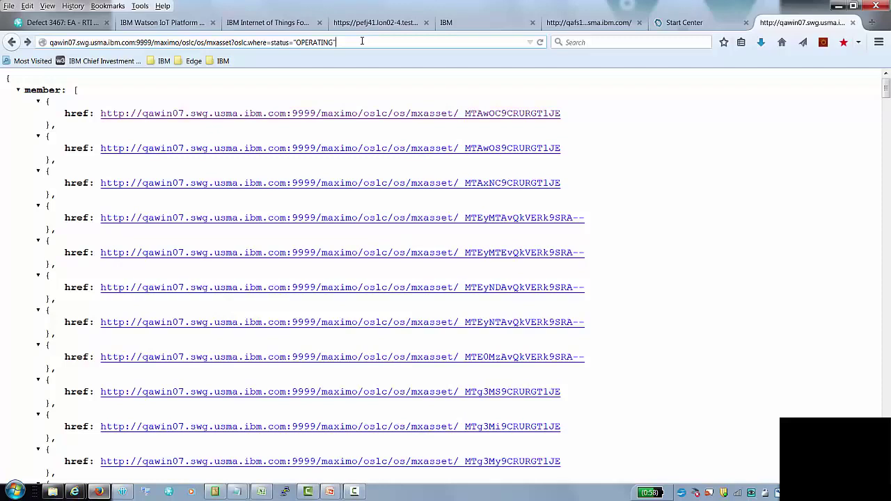
type("&")
type("oslc.select=")
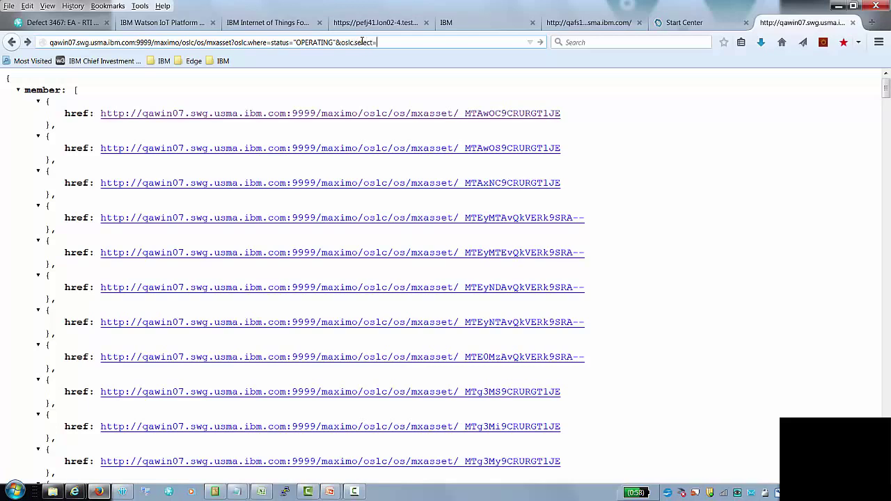
type("assetnum, location, status, description")
key("Return")
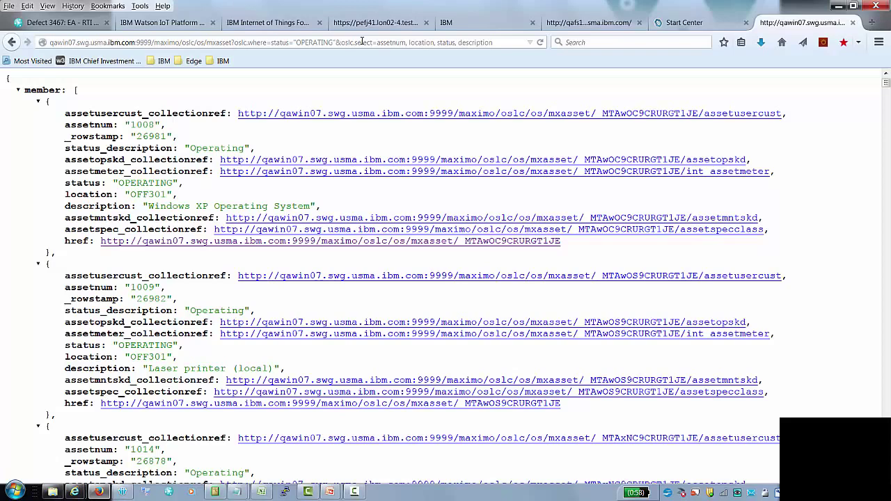
Examine the assetnum, status_description, status and location fields of the first returned asset
left_click_drag(65, 124, 161, 128)
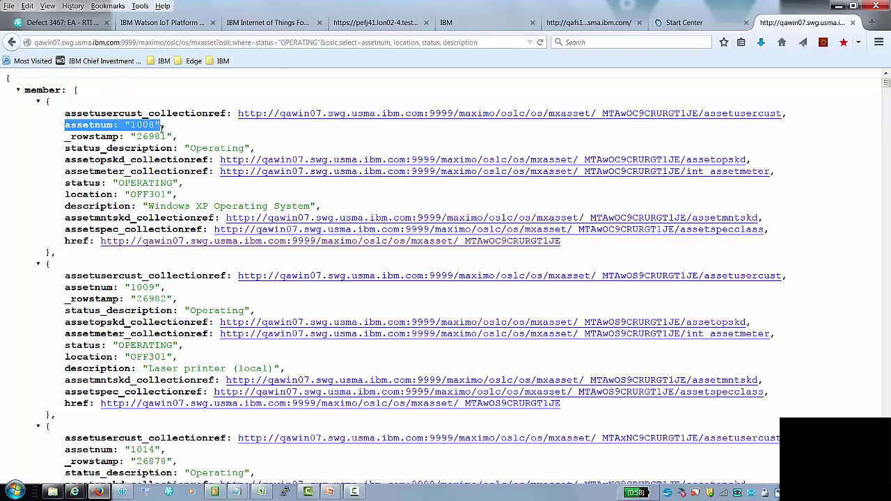
double_click(217, 147)
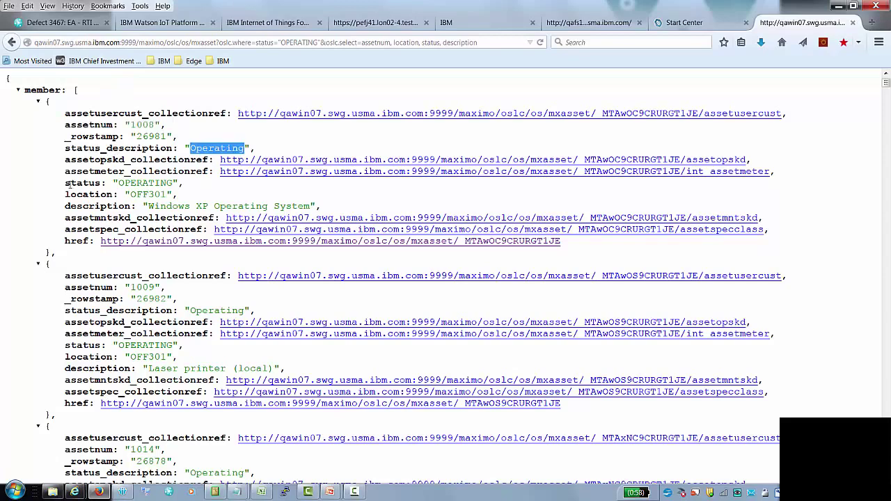
left_click_drag(66, 182, 179, 184)
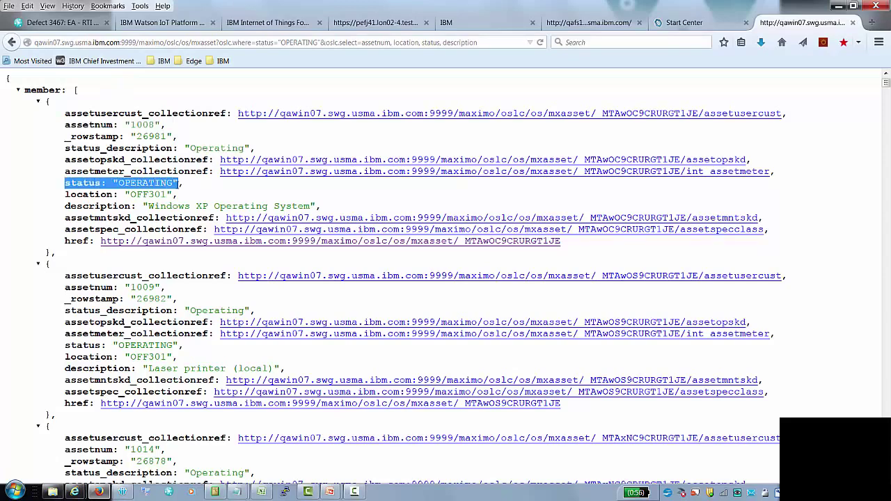
left_click(70, 194)
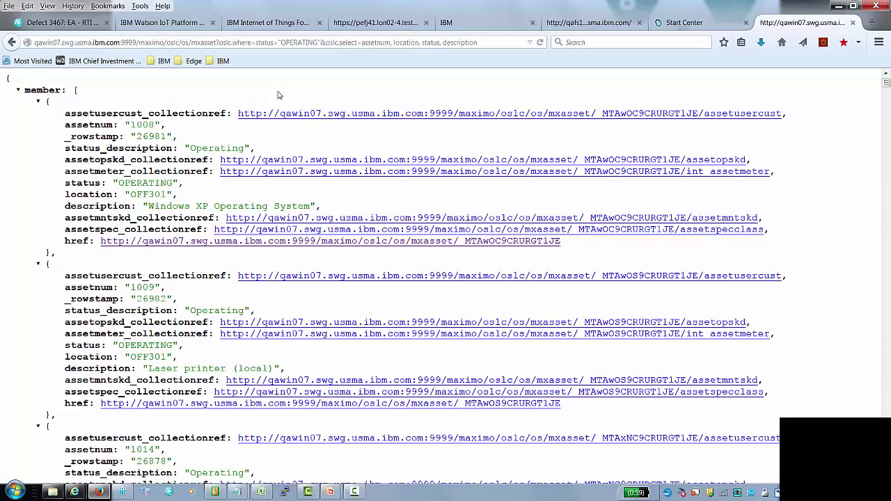
Rename the oslc.select parameter to oslc.properties, keeping the same field list, and resubmit the query
left_click(487, 43)
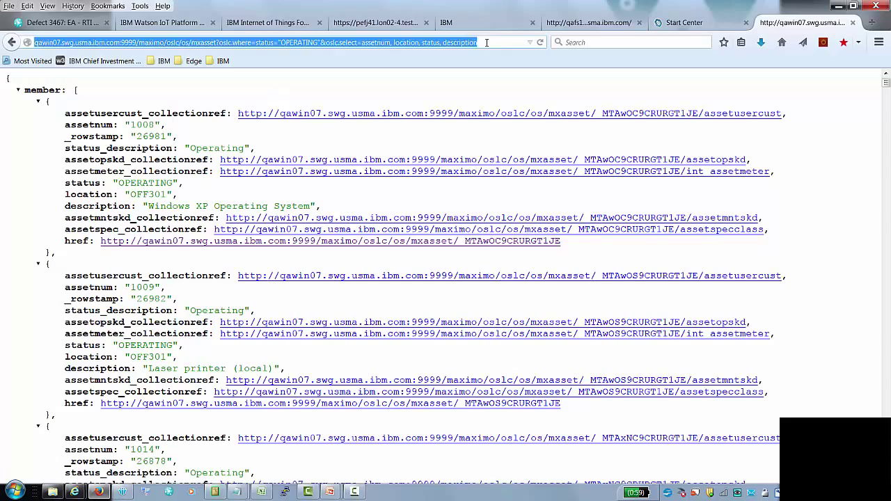
left_click(486, 43)
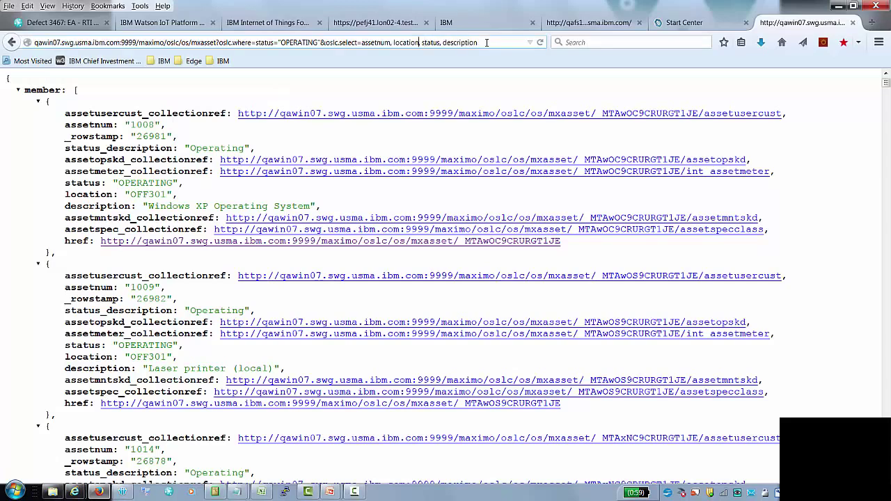
key("Left")
key("Left")
key("Left")
key("Left")
key("Left")
key("Left")
key("Left")
key("Left")
key("BackSpace")
key("BackSpace")
key("BackSpace")
key("BackSpace")
key("BackSpace")
key("BackSpace")
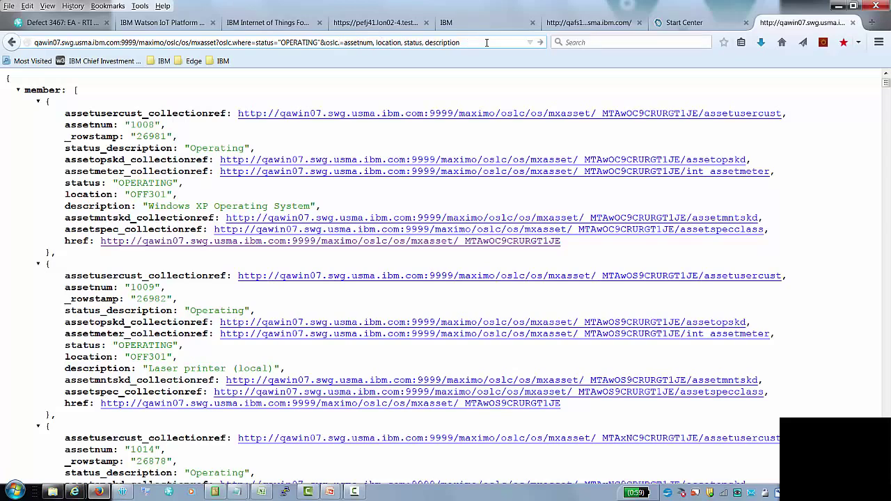
type("properties")
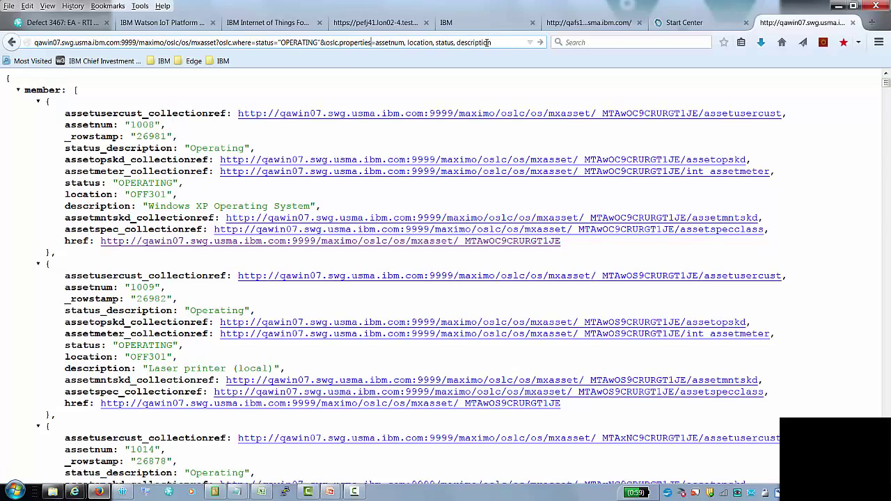
key("Return")
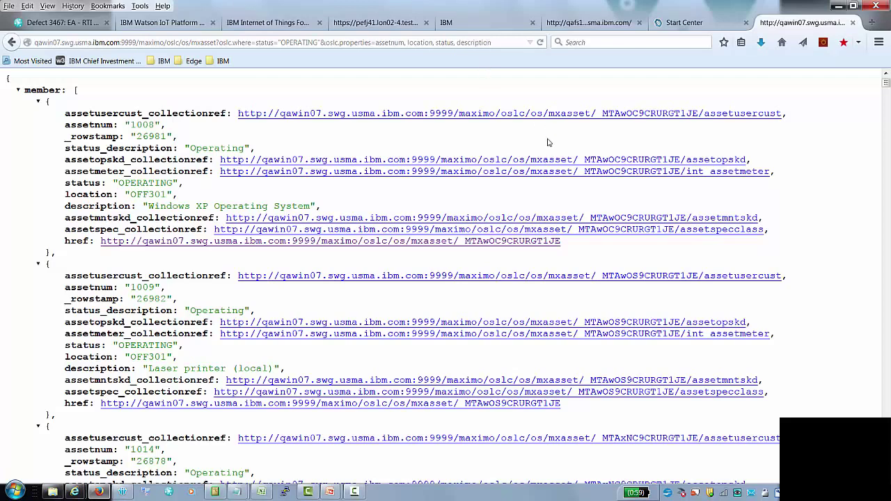
Open the first asset's record from its href, check its assetnum, and return to the collection
left_click(348, 244)
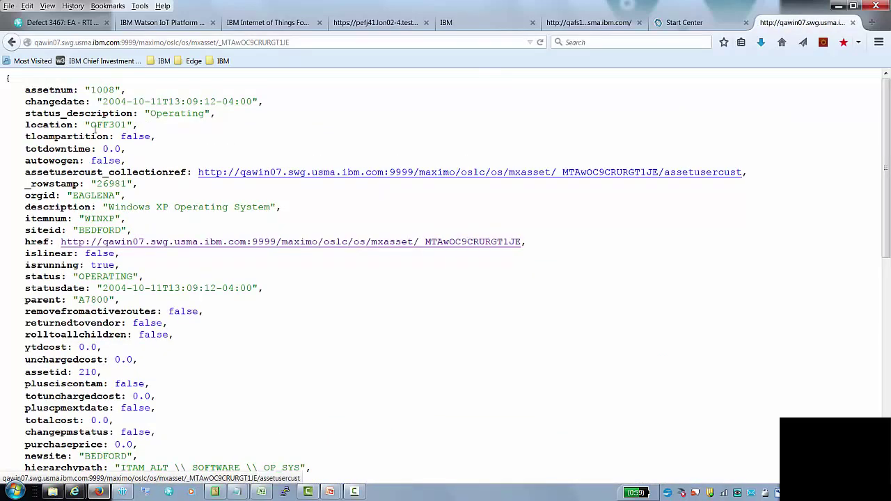
left_click_drag(91, 89, 117, 89)
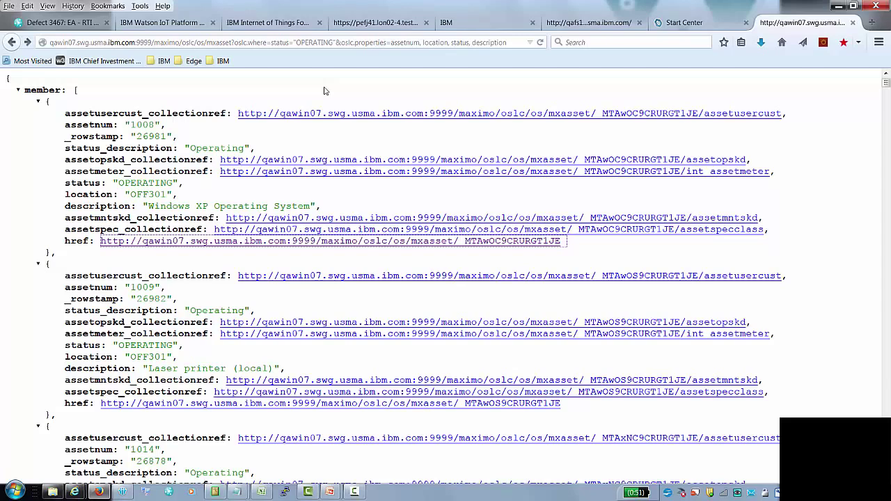
Change the oslc.properties parameter in the query URL back to oslc.select
left_click(387, 42)
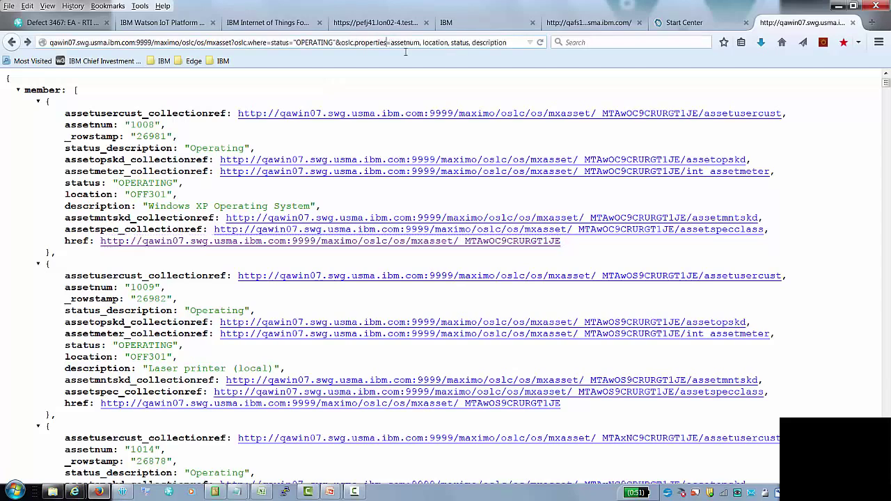
key("ctrl+a")
key("End")
key("BackSpace")
key("BackSpace")
key("BackSpace")
key("BackSpace")
key("BackSpace")
key("BackSpace")
key("BackSpace")
key("BackSpace")
key("BackSpace")
key("BackSpace")
key("BackSpace")
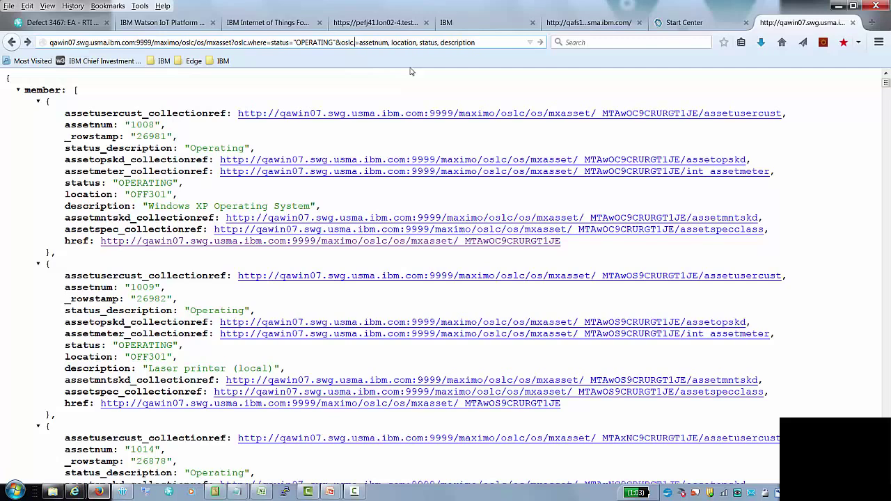
type(".select")
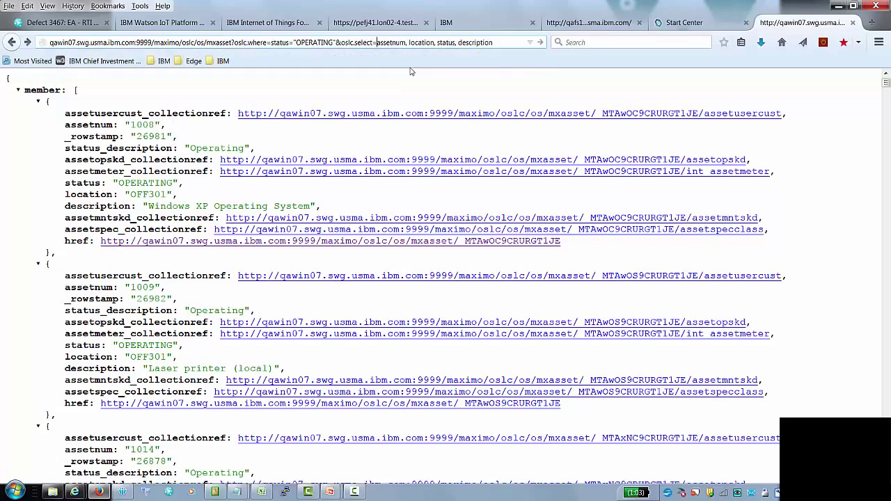
Replace location, status and description in the oslc.select list with assetmeter{metername} and submit the query
key("Right")
key("Right")
key("Right")
key("Right")
key("Right")
key("Right")
key("Right")
key("Right")
key("Right")
key("Right")
key("Right")
key("Right")
key("Right")
key("Right")
key("Right")
key("Right")
key("Right")
key("Right")
key("BackSpace")
key("BackSpace")
key("BackSpace")
key("BackSpace")
key("BackSpace")
key("BackSpace")
key("BackSpace")
key("BackSpace")
key("BackSpace")
key("BackSpace")
key("BackSpace")
key("BackSpace")
key("BackSpace")
key("BackSpace")
key("BackSpace")
key("BackSpace")
key("BackSpace")
key("BackSpace")
key("BackSpace")
key("BackSpace")
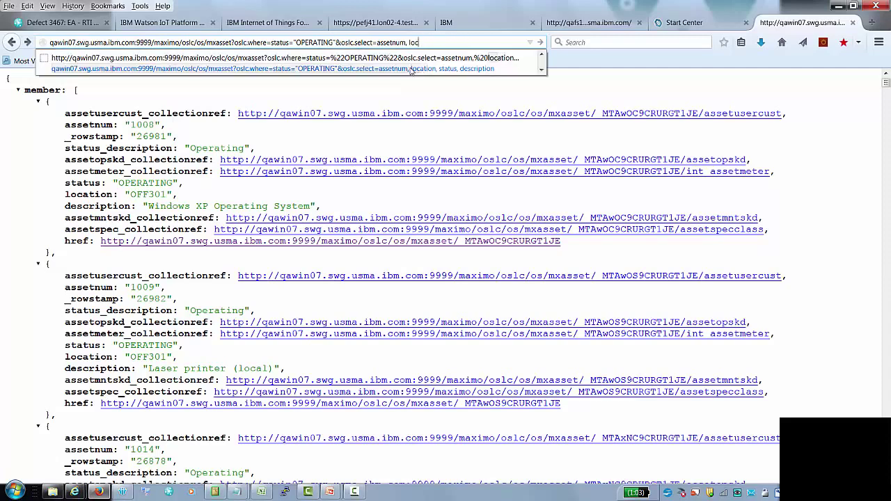
key("BackSpace")
key("BackSpace")
key("BackSpace")
type("assetmete")
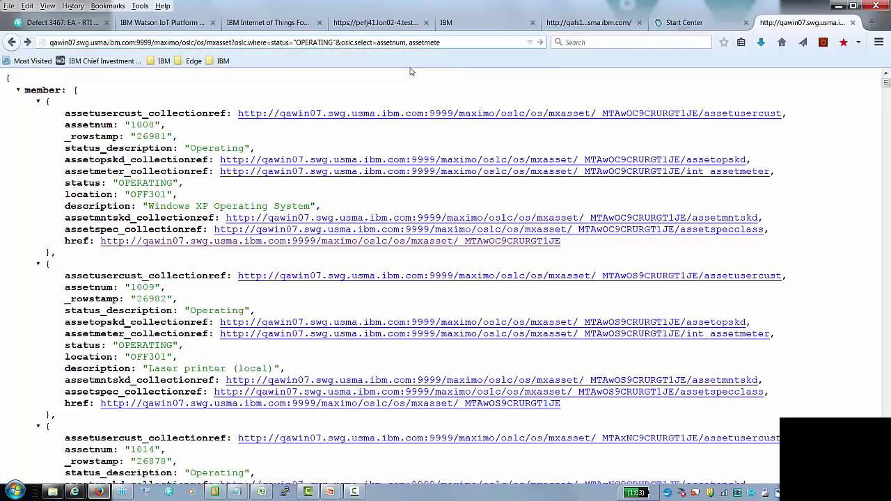
type("r{metername}")
key("Return")
Compare an asset without meters to the one with an assetmeter array, checking the metername of both its entries
scroll(263, 260, "down", 5)
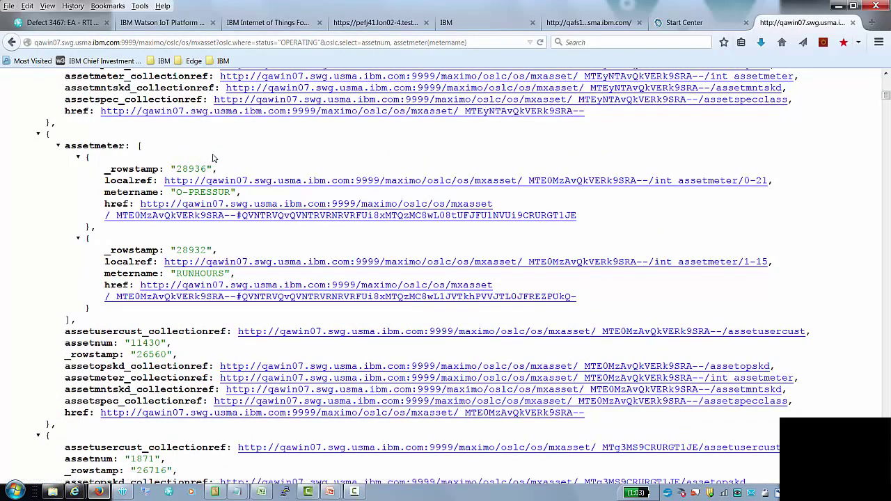
scroll(205, 230, "up", 4)
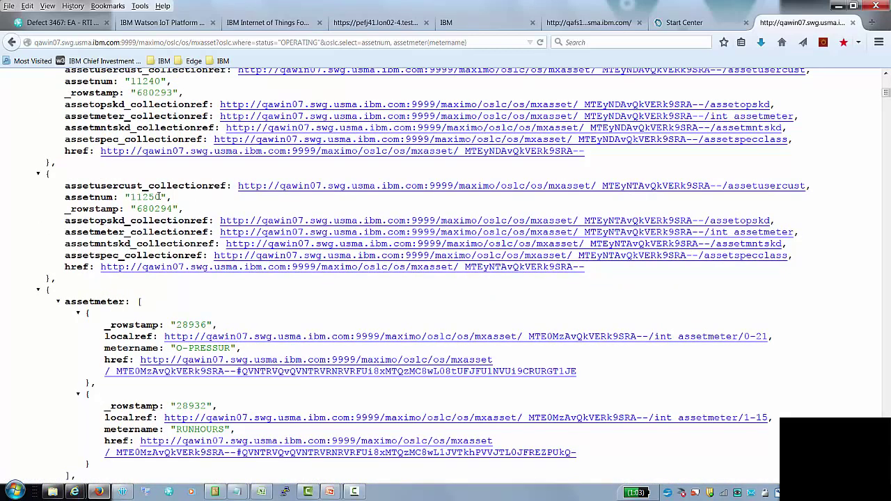
left_click_drag(161, 197, 125, 197)
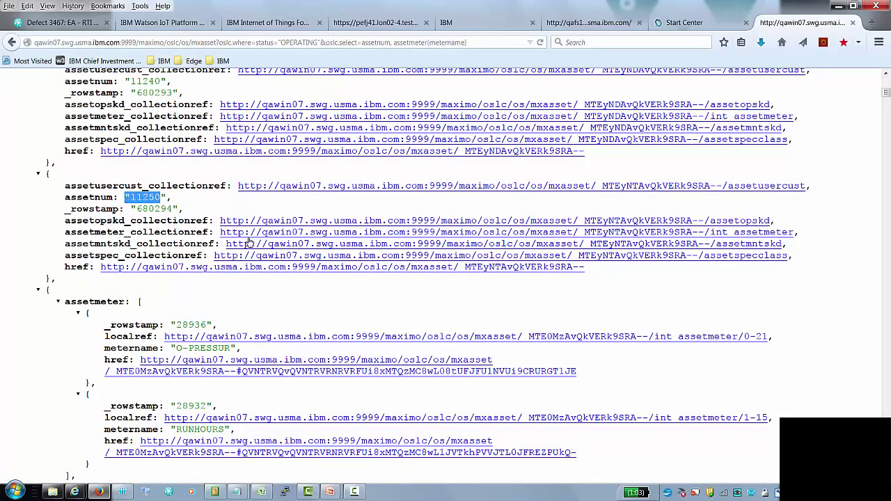
scroll(233, 300, "down", 4)
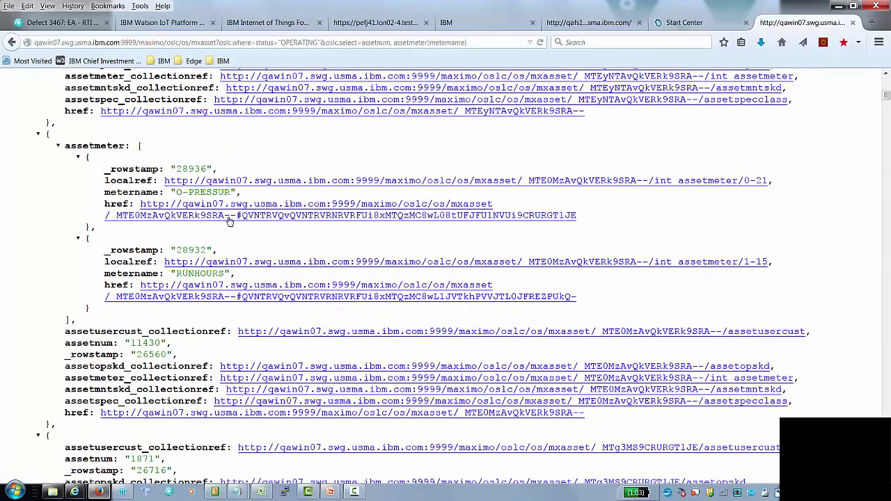
left_click_drag(176, 192, 230, 193)
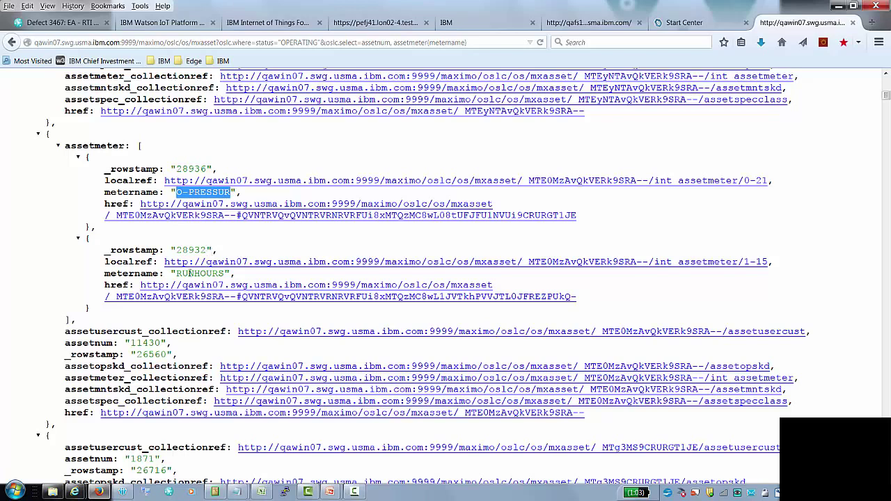
left_click_drag(177, 274, 225, 273)
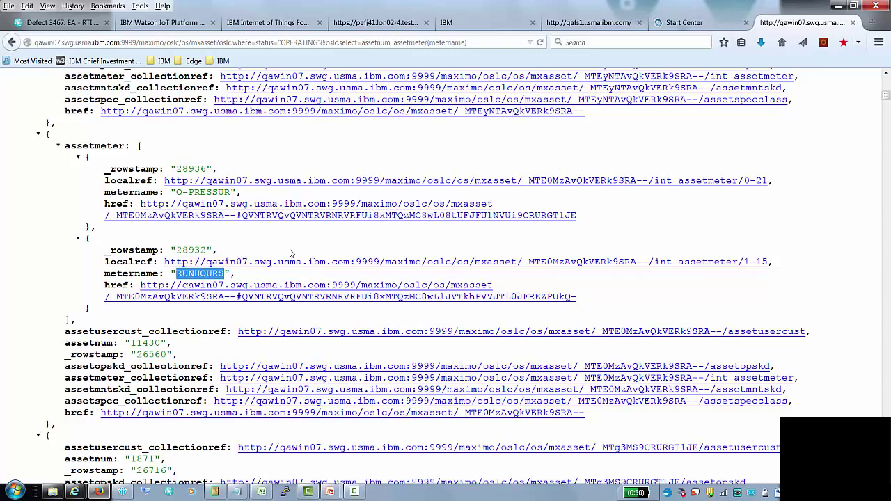
Replace all the mxasset query parameters with oslc.page=3 and submit the query
left_click(480, 43)
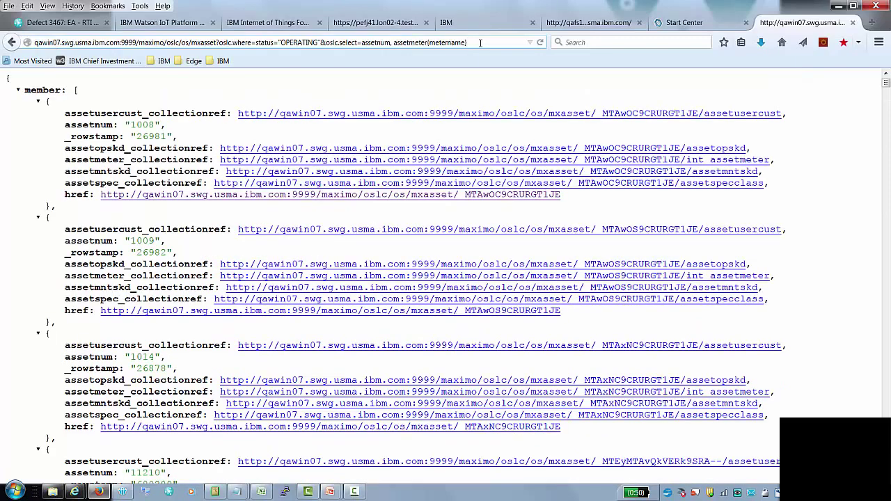
key("ctrl+BackSpace")
key("ctrl+BackSpace")
key("ctrl+BackSpace")
key("ctrl+BackSpace")
key("ctrl+BackSpace")
key("ctrl+BackSpace")
key("ctrl+BackSpace")
key("ctrl+BackSpace")
key("ctrl+BackSpace")
key("ctrl+BackSpace")
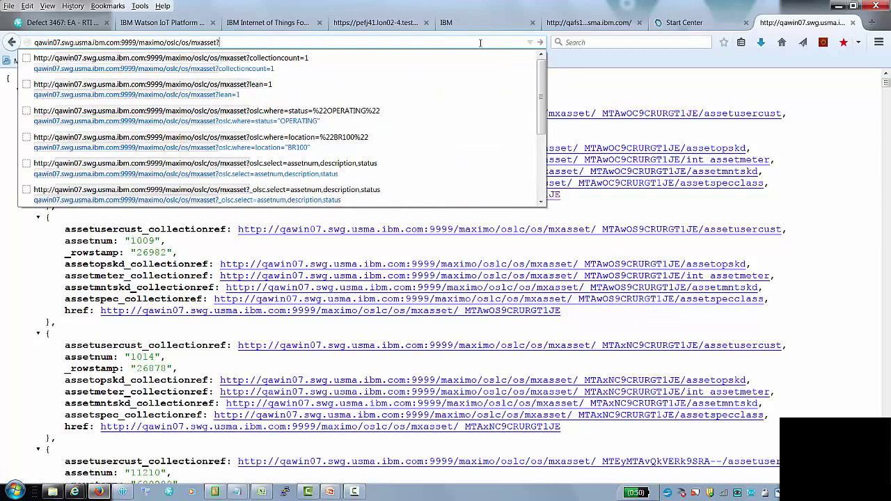
type("oslc")
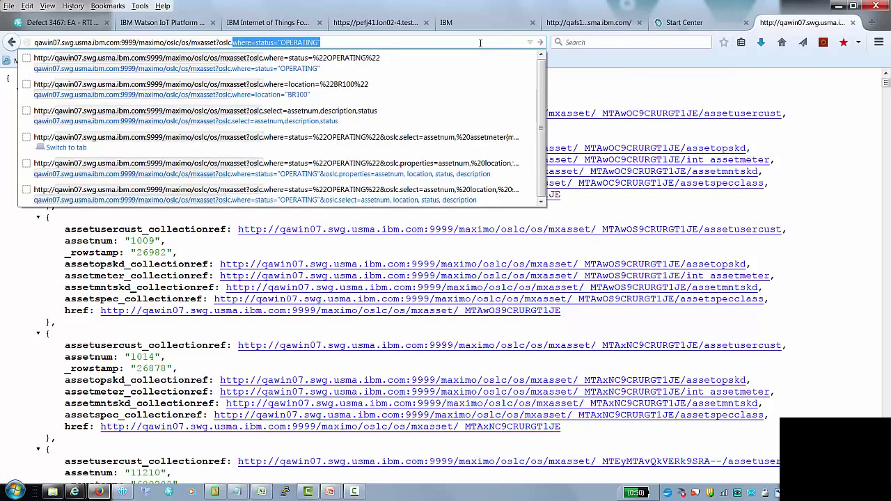
type(".page")
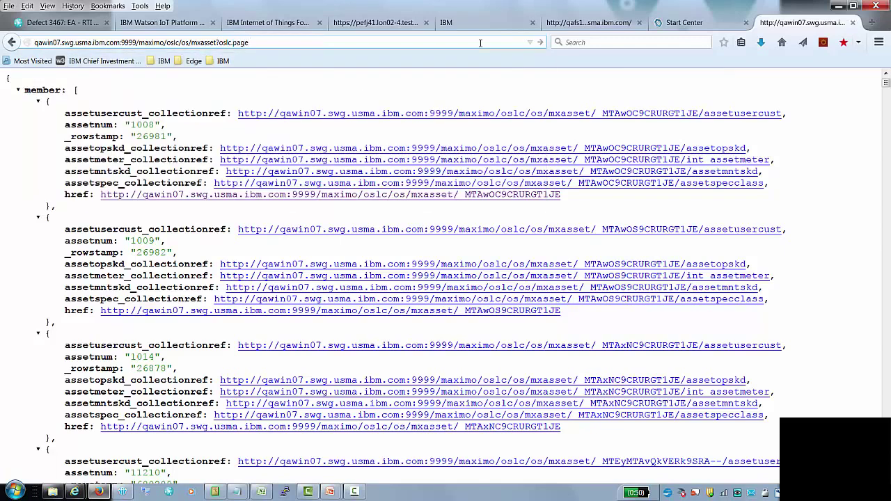
type("=3")
key("Return")
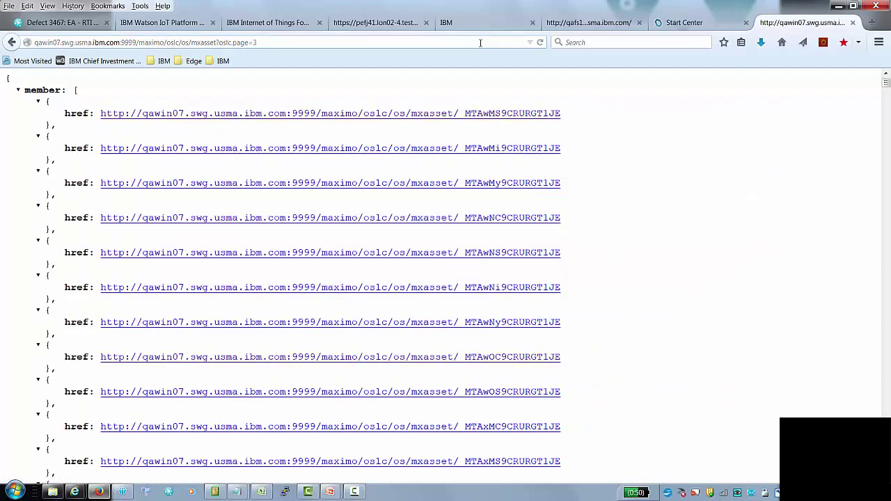
Resubmit the mxasset query with oslc.pageSize=3 and collapse the nextPage entry in responseInfo
left_click(266, 43)
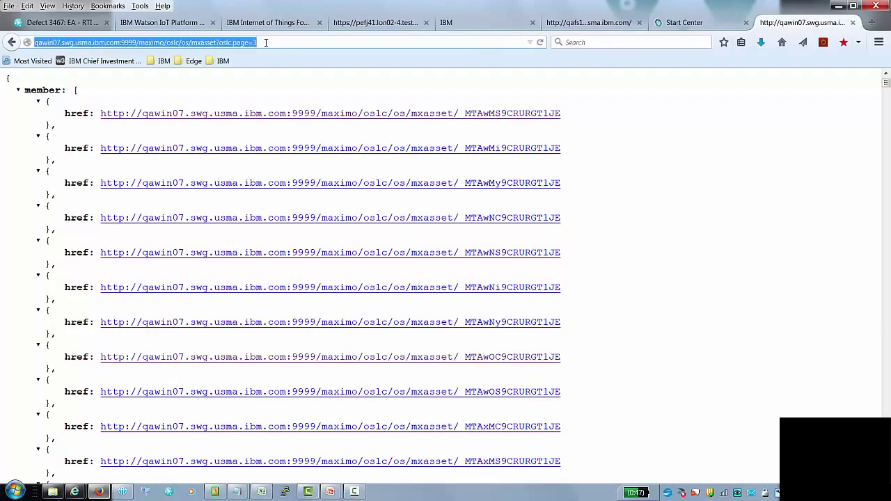
left_click(266, 42)
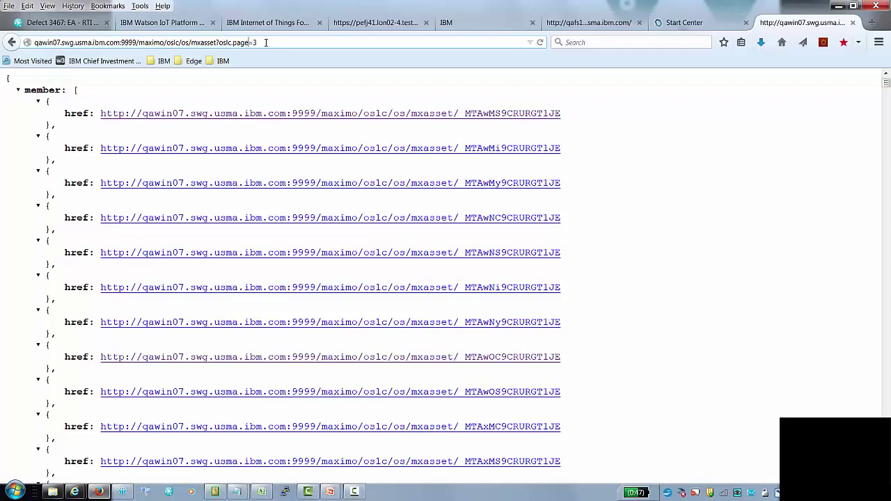
type("Size")
key("Return")
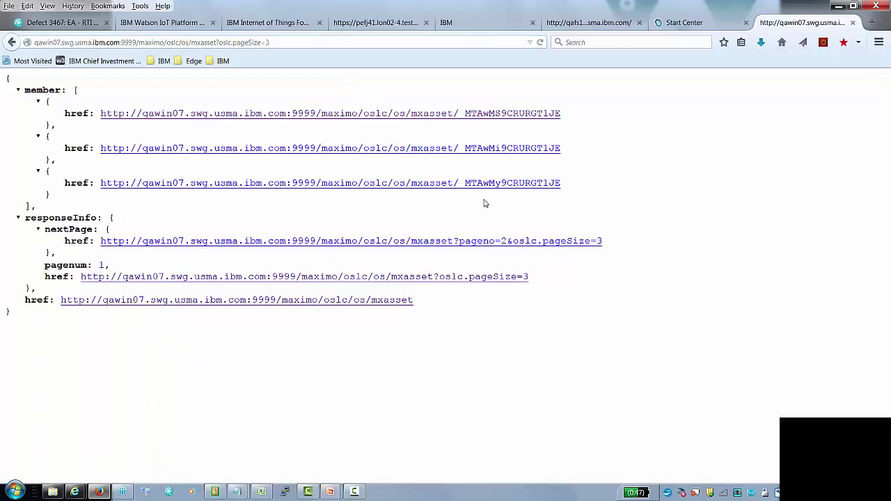
left_click(39, 229)
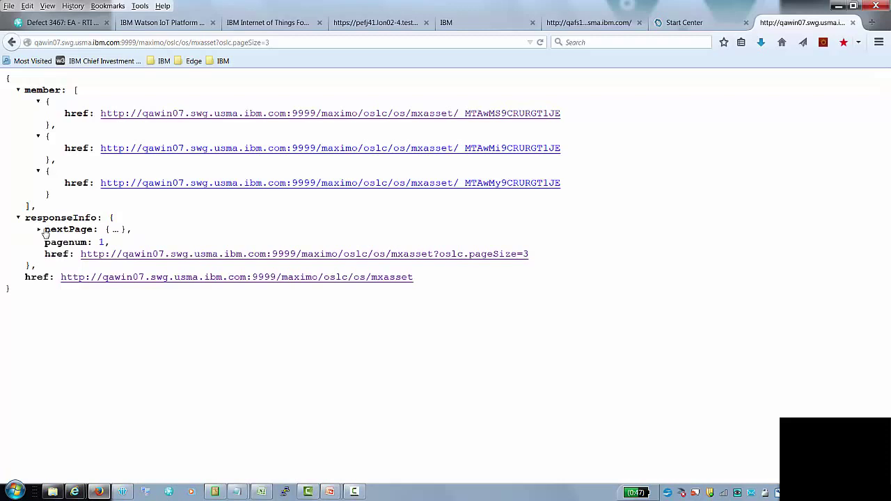
Expand the nextPage entry in responseInfo and open its href link with pageno=2 and oslc.pageSize=3
triple_click(43, 230)
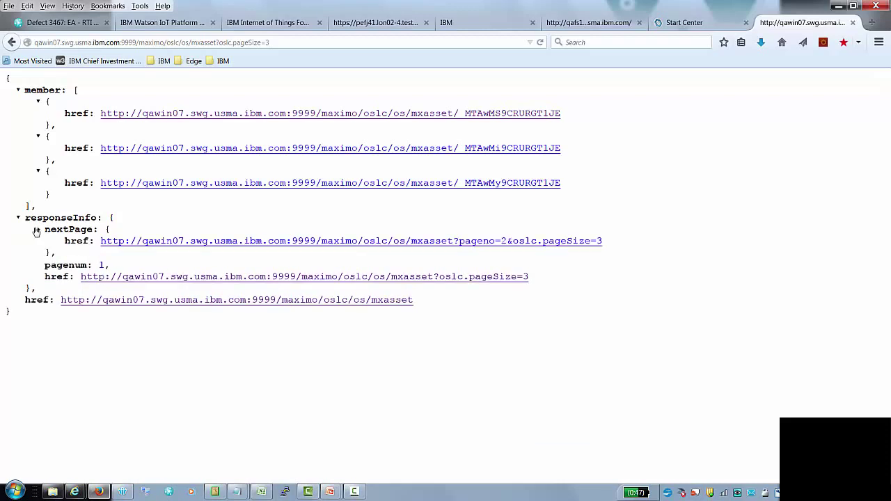
left_click(367, 242)
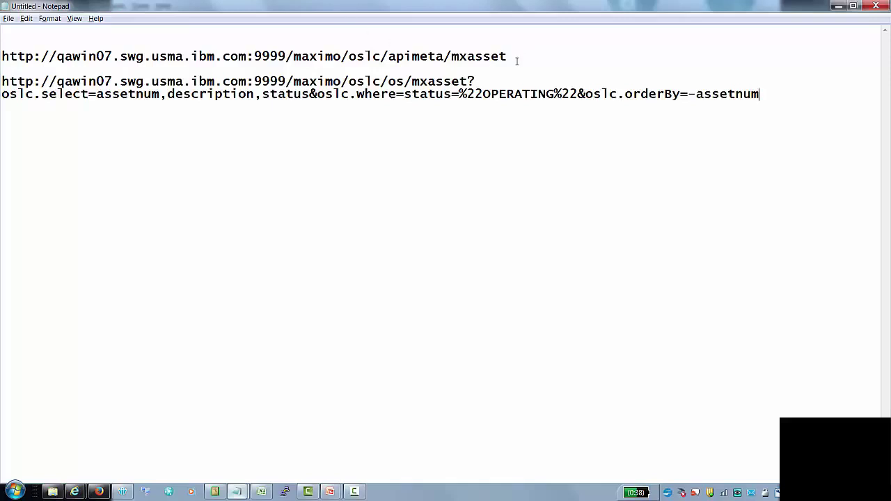
In Notepad, insert two blank lines between the apimeta/mxasset URL and the mxasset query
left_click(517, 61)
key("Return")
key("Return")
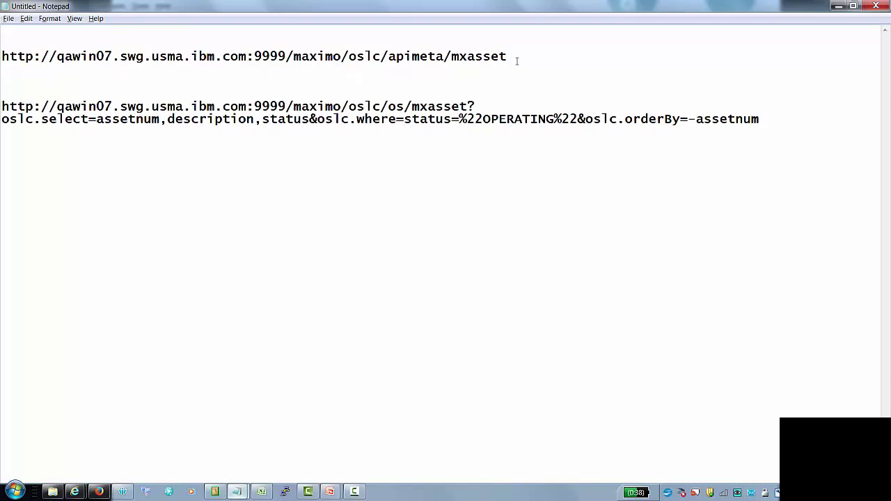
Highlight the oslc.select=assetnum,description,status parameter of the mxasset query
key("Down")
key("shift+Right")
key("shift+Right")
key("shift+Right")
key("shift+Right")
key("shift+Right")
key("shift+Right")
key("shift+Right")
key("shift+Right")
key("shift+Right")
key("shift+Right")
key("shift+Right")
key("shift+Right")
key("shift+Right")
key("shift+Right")
key("shift+Right")
key("shift+Right")
key("shift+Right")
key("shift+Right")
key("shift+Right")
key("shift+Right")
key("shift+End")
key("Delete")
key("ctrl+z")
key("shift+Right")
key("shift+Right")
key("shift+Right")
key("shift+Right")
key("shift+Right")
key("shift+Right")
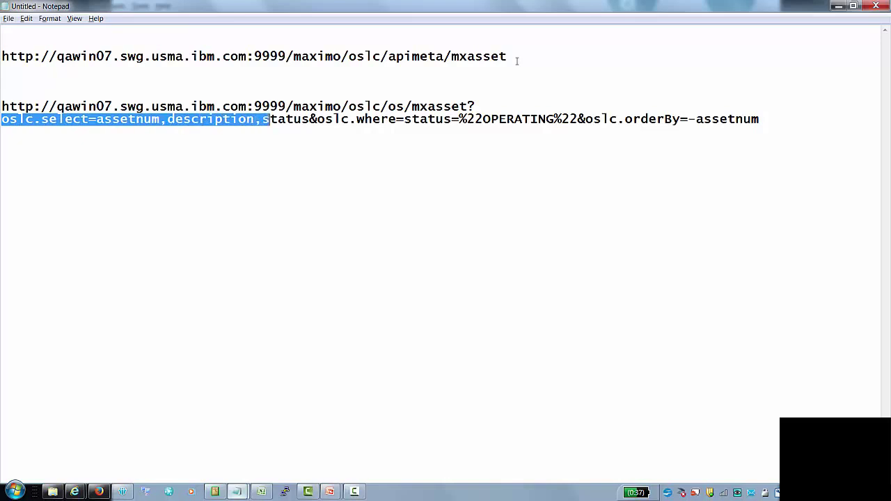
key("Right")
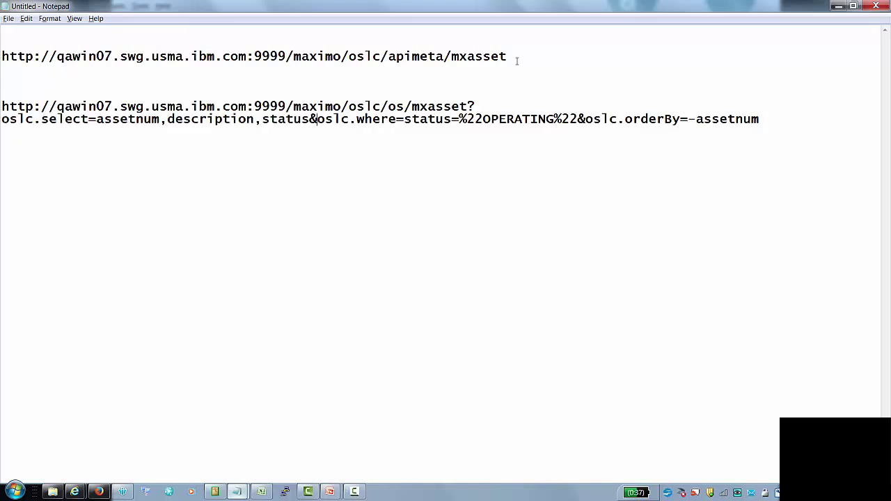
Highlight the &oslc.where=status=%22OPERATING%22 parameter of the mxasset query
key("Left")
key("shift+Right")
key("shift+Right")
key("shift+Right")
key("shift+Right")
key("shift+Right")
key("shift+Right")
key("shift+Right")
key("shift+Right")
key("shift+Right")
key("shift+Right")
key("shift+Right")
key("shift+Right")
key("shift+Right")
key("shift+Right")
key("shift+Right")
key("shift+Right")
key("shift+Right")
key("shift+Right")
key("shift+Right")
key("shift+Right")
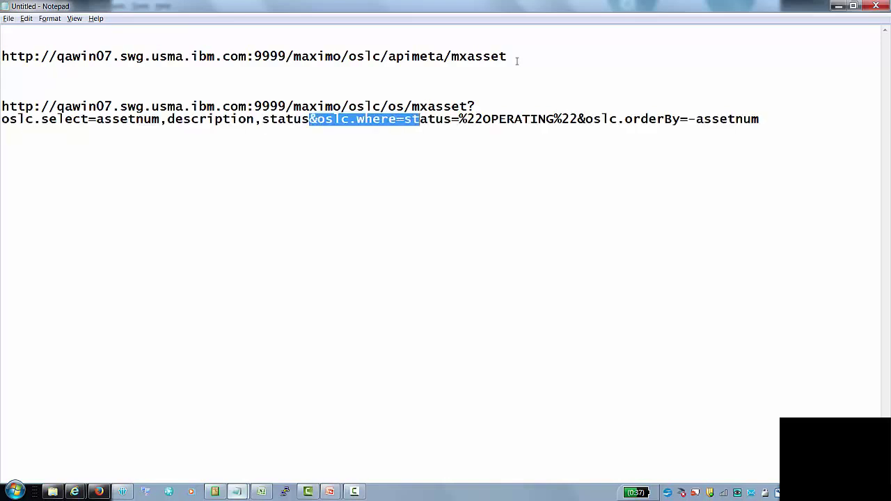
key("shift+Right")
key("shift+Right")
key("shift+Right")
key("shift+Right")
key("shift+Right")
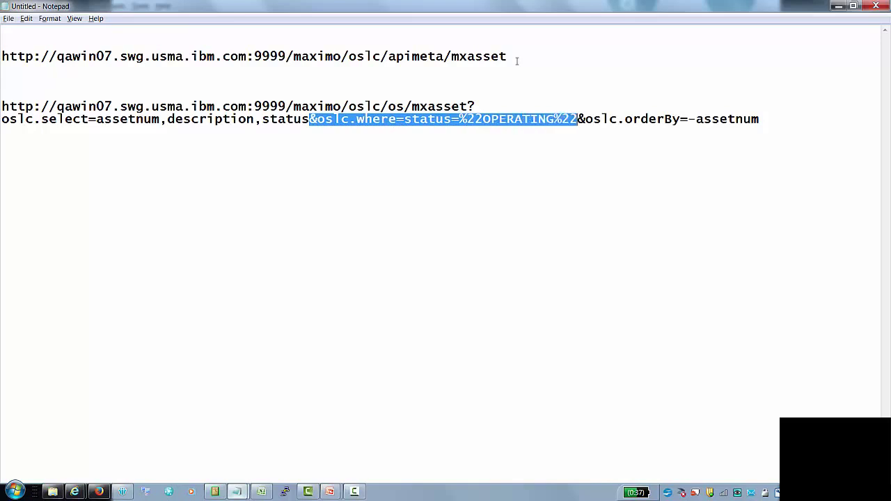
key("Right")
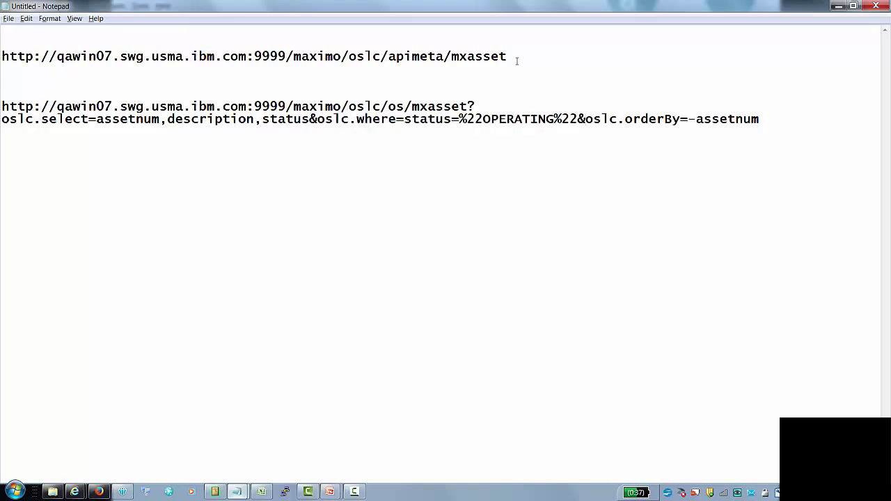
Highlight the &oslc.orderBy=-assetnum parameter at the end of the mxasset query
key("shift+Right")
key("shift+Right")
key("shift+Right")
key("shift+Right")
key("shift+Right")
key("shift+Right")
key("shift+Right")
key("shift+Right")
key("shift+Right")
key("shift+Right")
key("shift+Right")
key("shift+Right")
key("shift+Right")
key("shift+Right")
key("shift+Right")
key("shift+Right")
key("shift+Right")
key("shift+Right")
key("shift+Right")
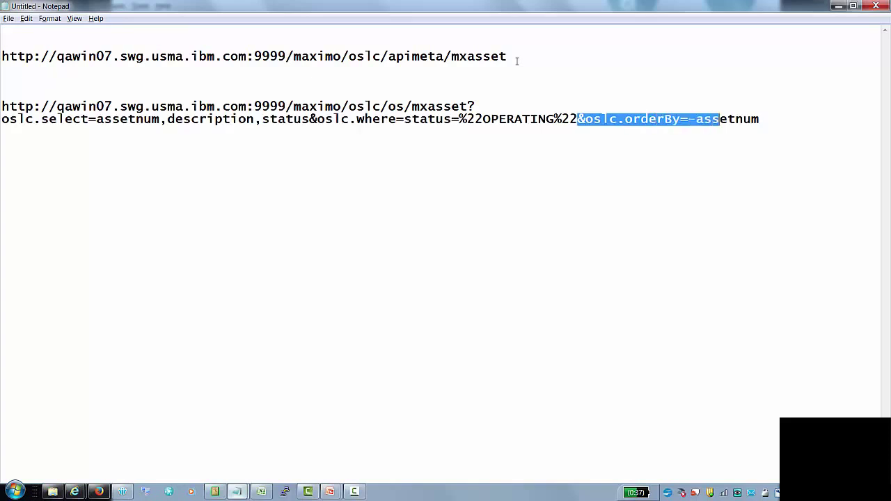
key("shift+Right")
key("shift+Right")
key("shift+Right")
key("shift+Right")
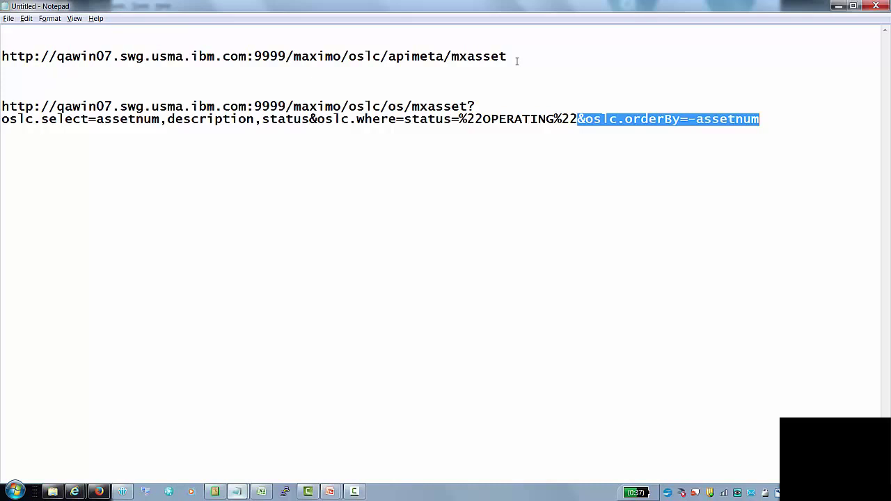
key("Home")
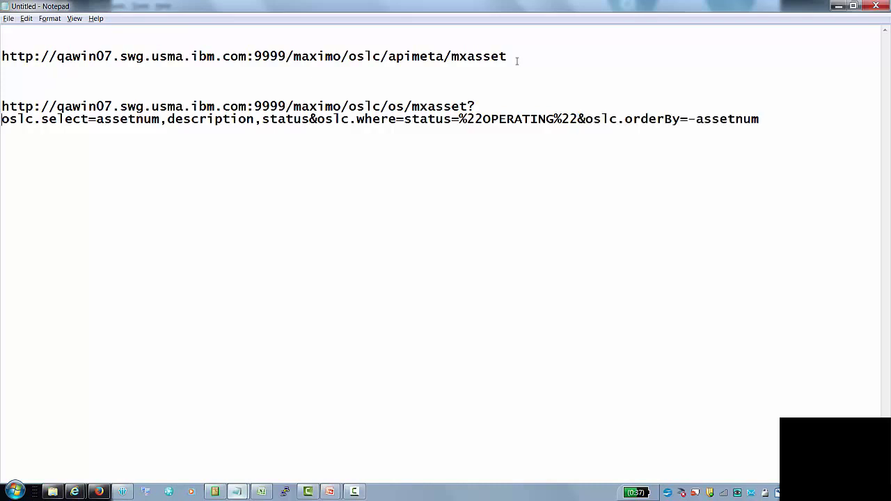
Select the whole mxasset query with oslc.orderBy=-assetnum in Notepad and run it in Firefox
key("shift+End")
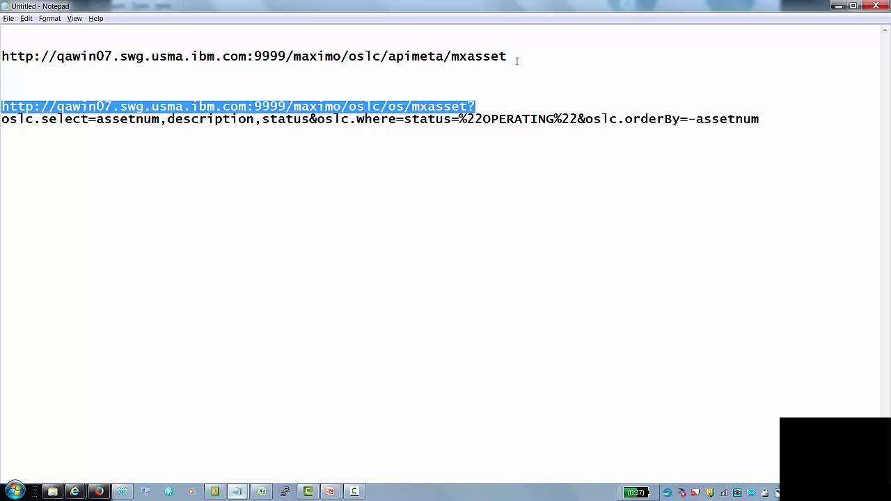
key("shift+Down")
key("alt+Tab")
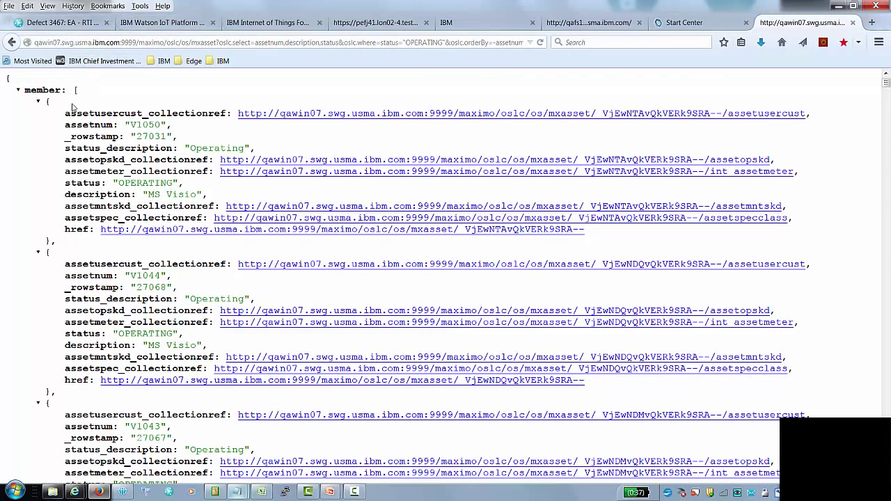
Compare the assetnum values of the first three returned assets to check the descending order
left_click_drag(64, 126, 171, 124)
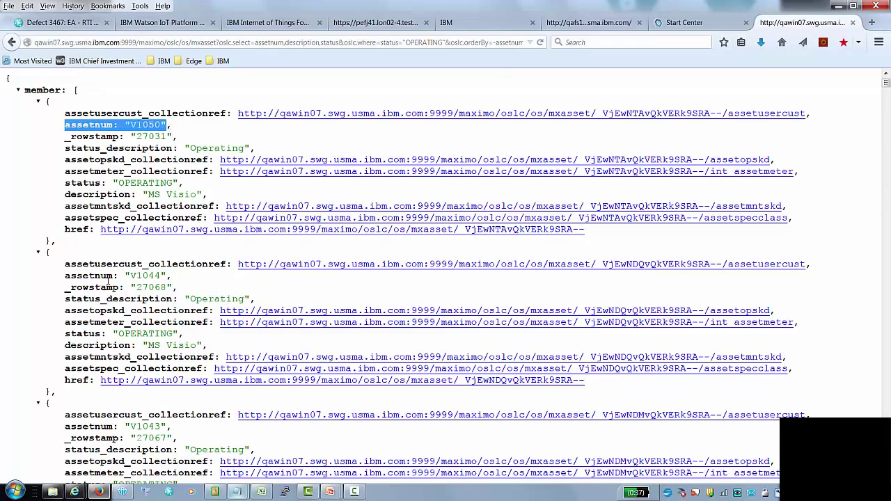
left_click_drag(129, 276, 179, 286)
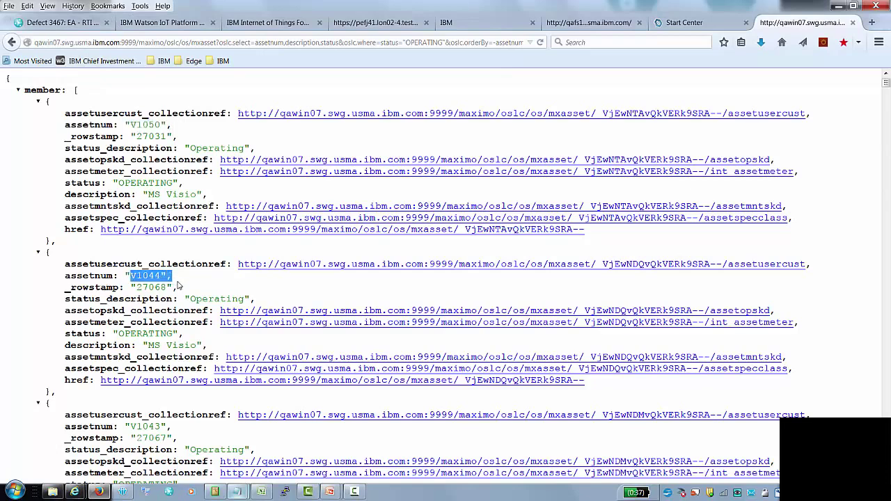
left_click_drag(130, 426, 168, 426)
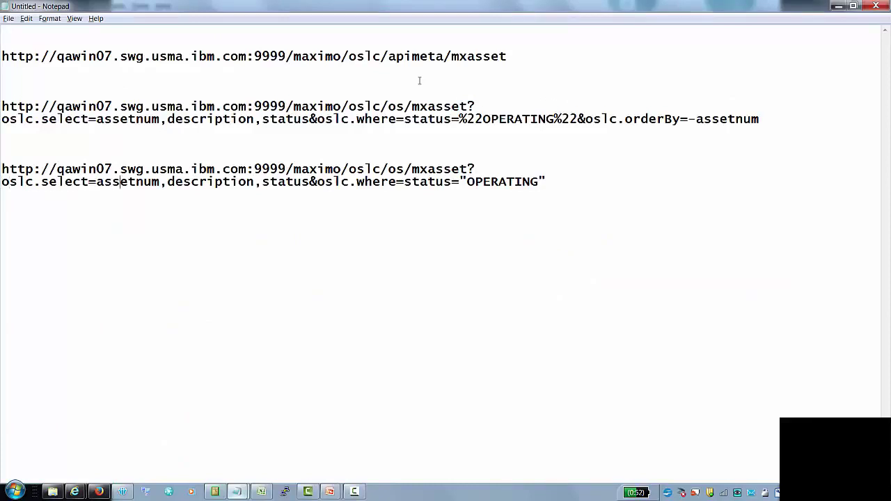
In Notepad, add the operator list !=,><<=>=INlike on a line below the status="OPERATING" query
key("Right")
key("Right")
key("Right")
key("Right")
key("Right")
key("Right")
key("Right")
key("Right")
key("Right")
key("Right")
key("Right")
key("Right")
key("Right")
key("Right")
key("Right")
key("Right")
key("Right")
key("Right")
key("Right")
key("Right")
key("End")
type("!=")
type(",>")
type("<")
type("<+")
key("BackSpace")
type("=>=in")
key("BackSpace")
key("BackSpace")
type("INlike")
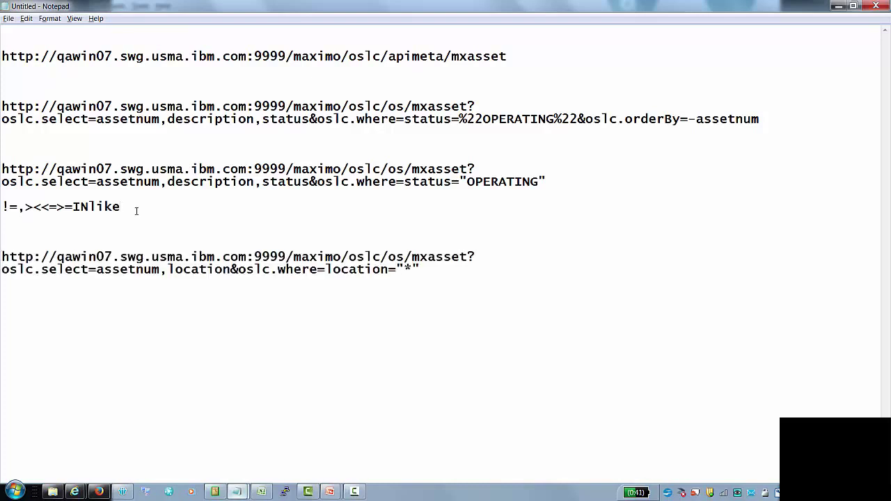
Duplicate the location="*" query below itself and change the copy's condition to location!="*"
key("shift+End")
key("shift+Left")
key("shift+Right")
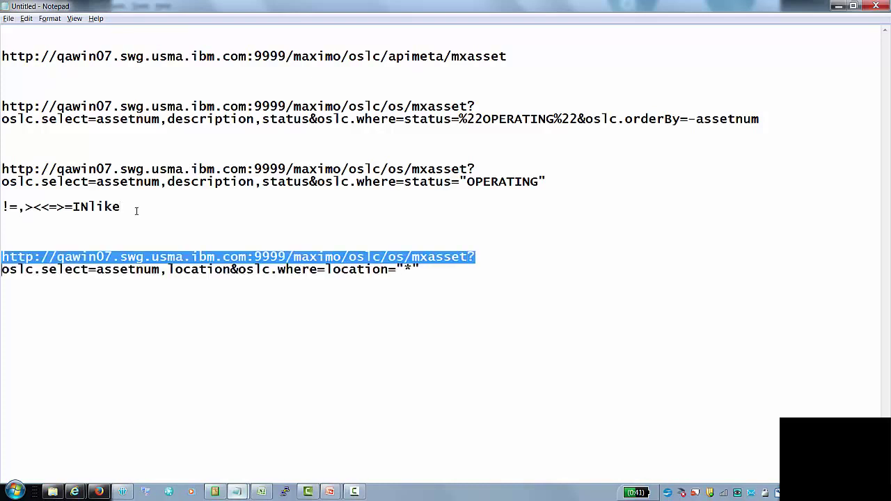
key("shift+Right")
key("shift+End")
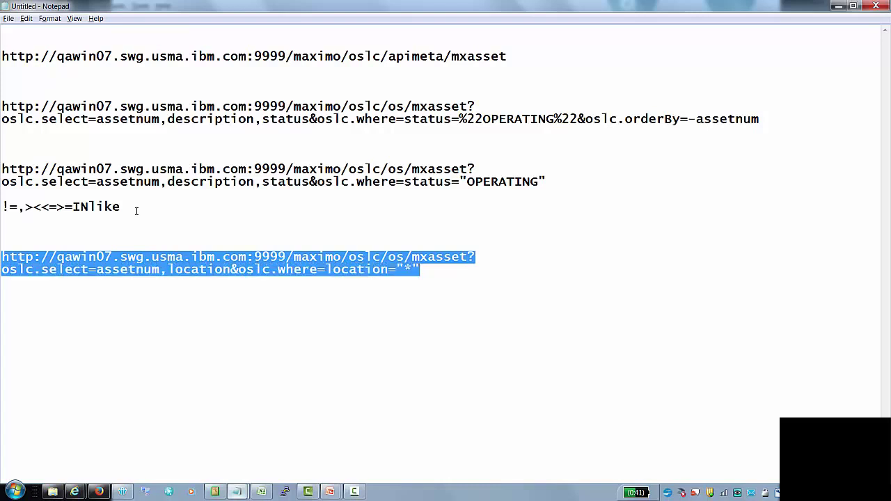
key("Right")
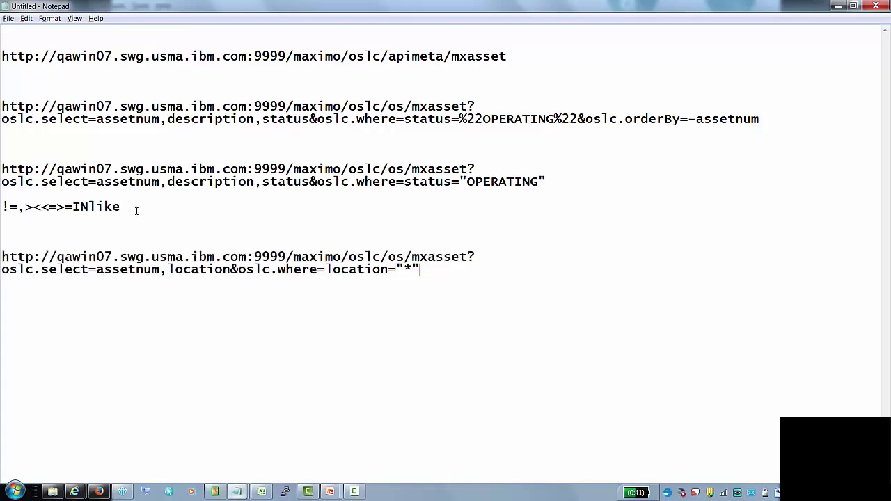
key("Return")
key("Return")
key("Return")
type("http://qawin07.swg.usma.ibm.com:9999/maximo/oslc/os/mxasset? oslc.select=assetnum,location&oslc.where=location=\"*\"")
key("Left")
key("Left")
key("Left")
key("Left")
type("!")
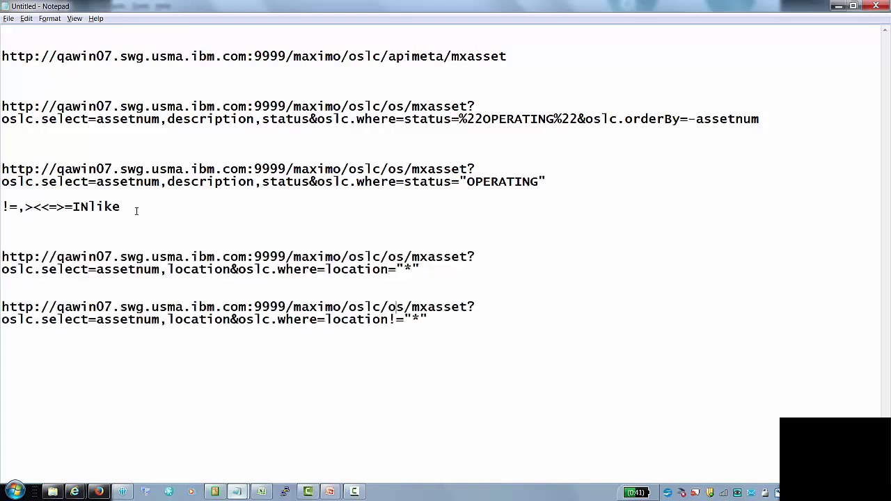
Select the location="*" query with oslc.select=assetnum,location in Notepad and run it in Firefox
key("Home")
key("Up")
key("Up")
key("Up")
key("Up")
key("shift+Down")
key("shift+Down")
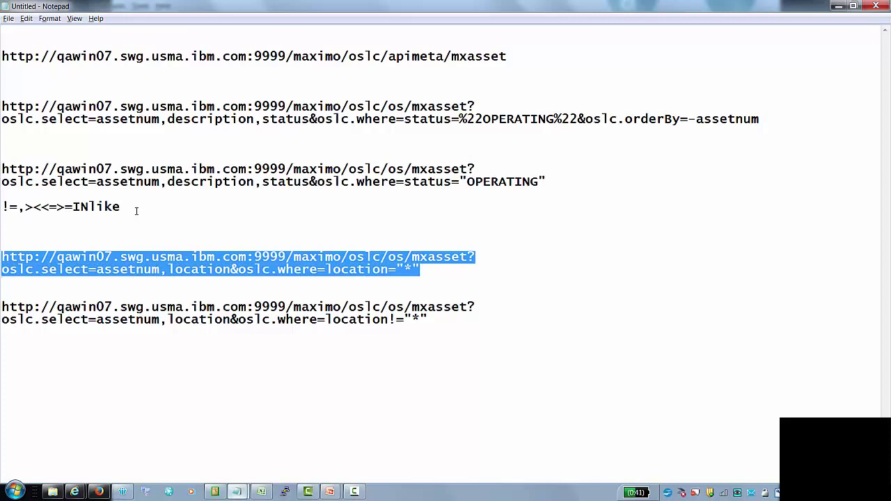
key("alt+Tab")
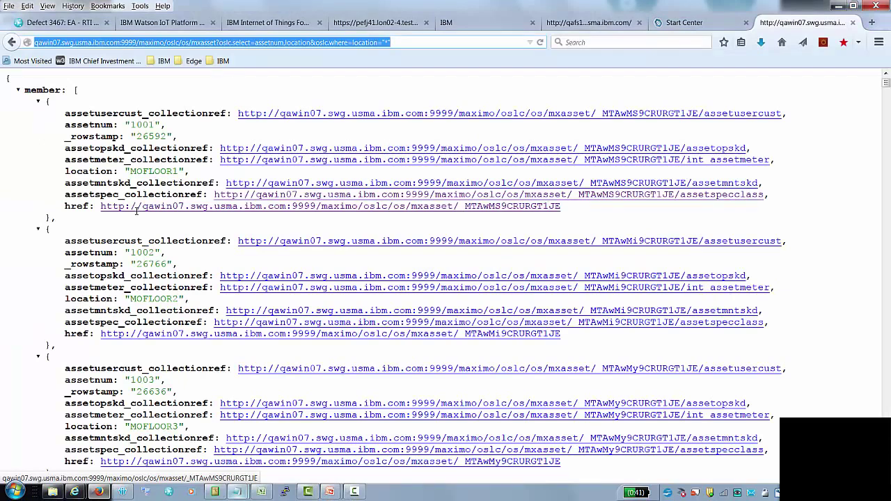
key("End")
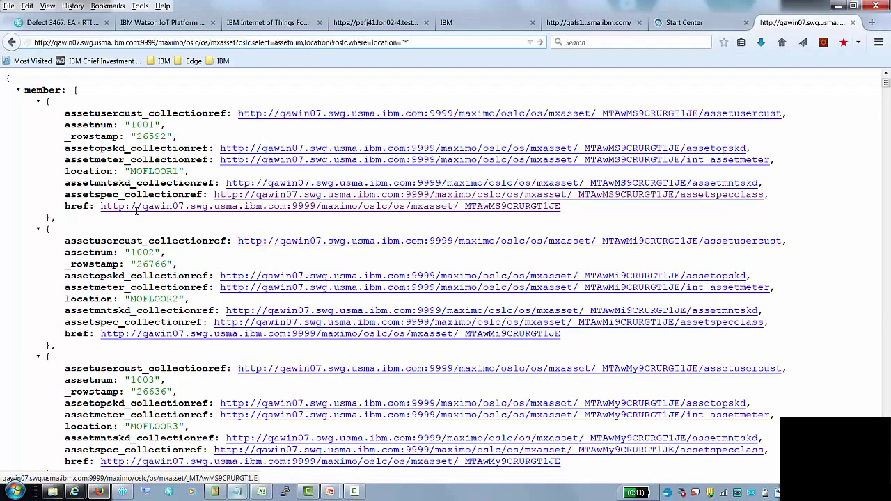
key("Return")
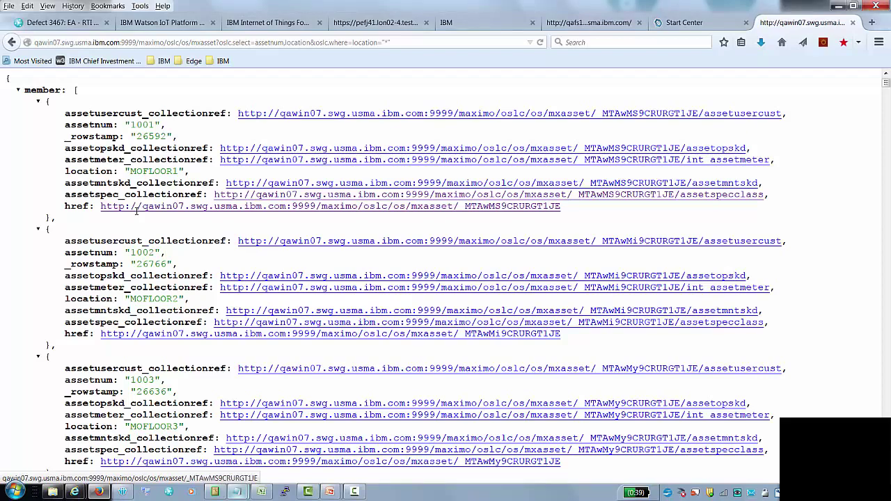
Examine the location values of the assets returned by the location="*" query
scroll(184, 227, "down", 10)
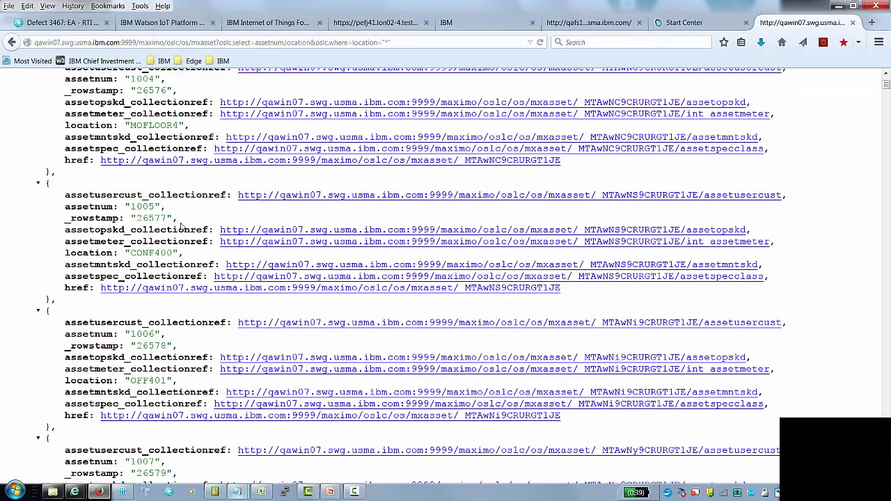
scroll(103, 251, "down", 9)
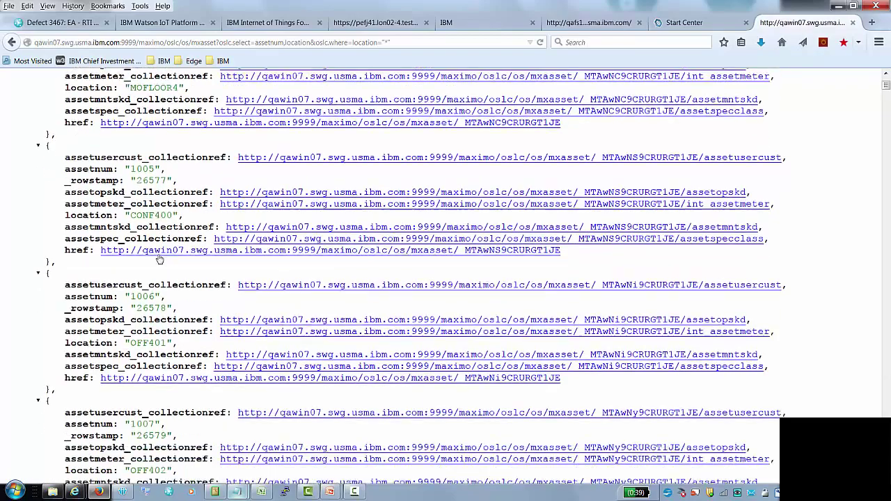
scroll(167, 362, "up", 11)
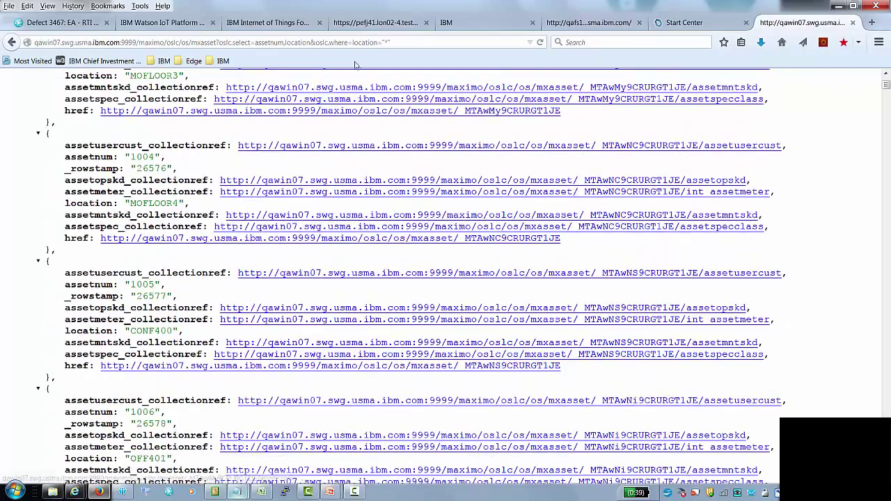
Switch to Notepad, highlight the !="*" part of the second location query, and return to Firefox
key("alt+Tab")
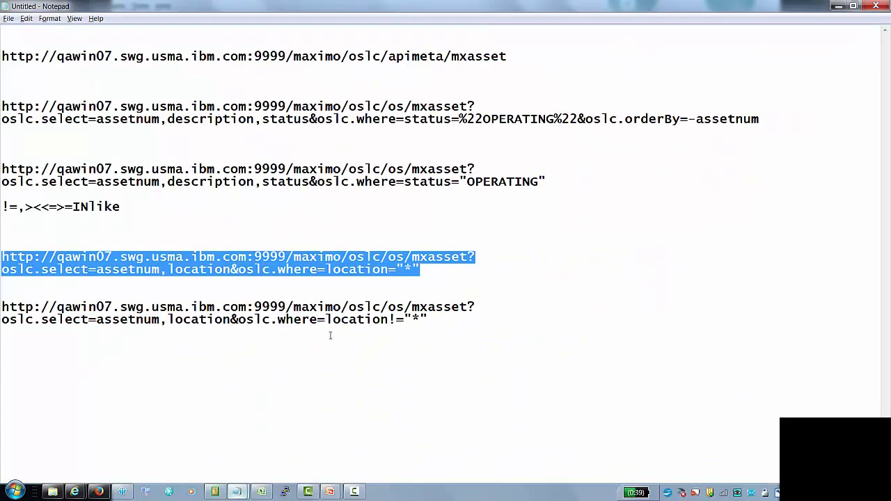
left_click(381, 319)
left_click_drag(390, 319, 429, 320)
left_click(342, 349)
key("alt+Tab")
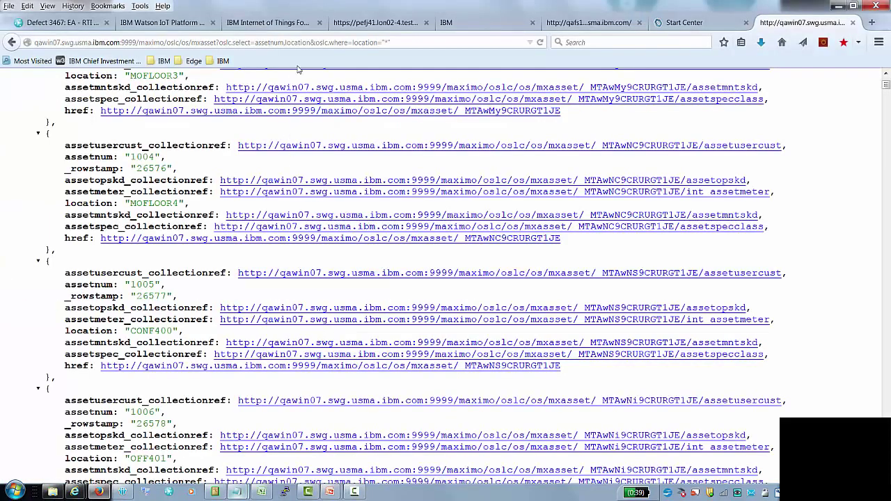
Change the oslc.where condition in the mxasset URL to location!="*" and submit the query
left_click(376, 42)
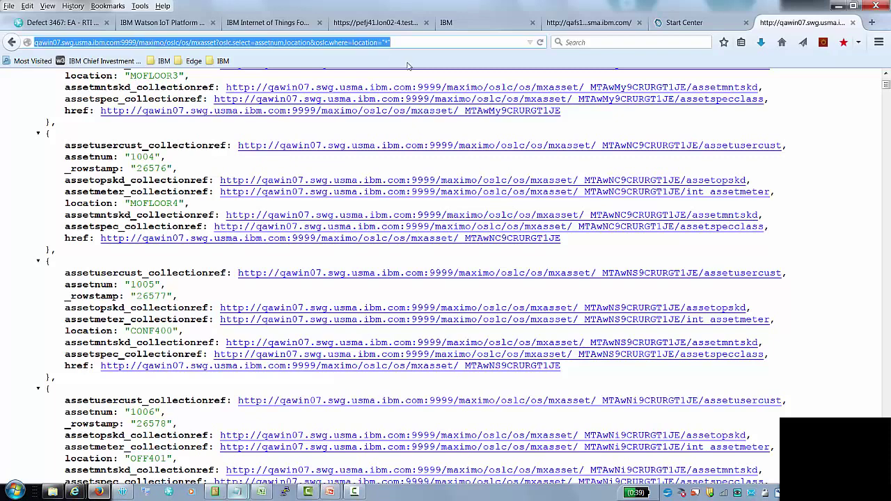
key("End")
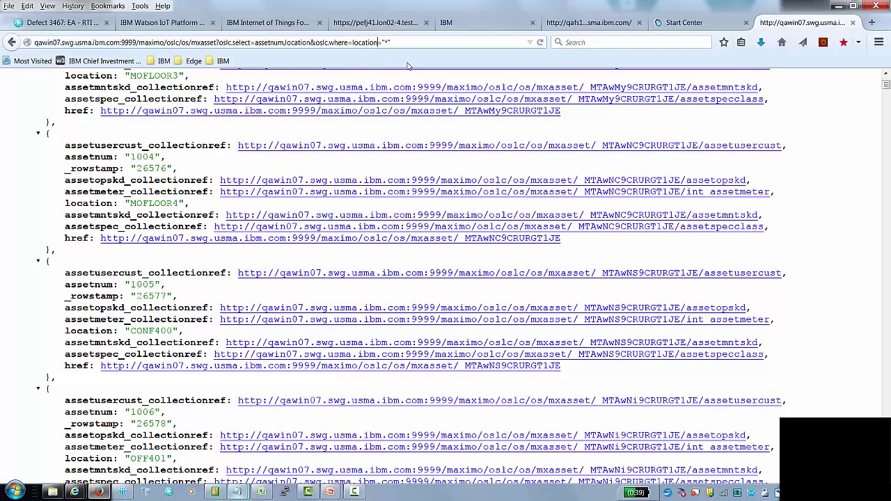
type("!")
key("Return")
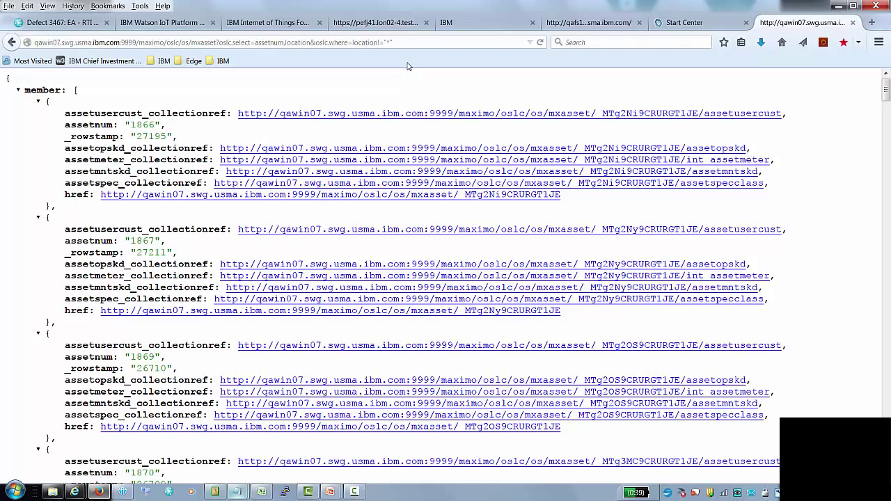
Switch to Notepad, highlight both location queries for comparison, and place the cursor at the end of the location!="*" query
key("alt+Tab")
left_click_drag(3, 254, 445, 328)
left_click(446, 326)
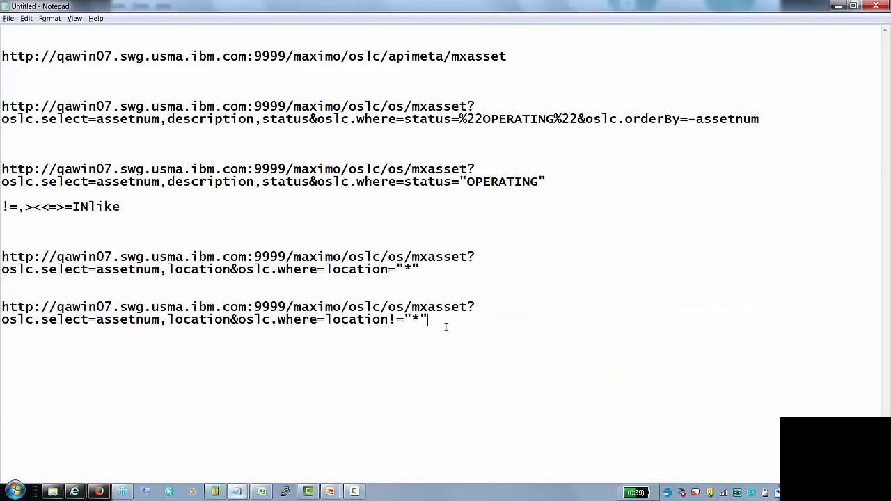